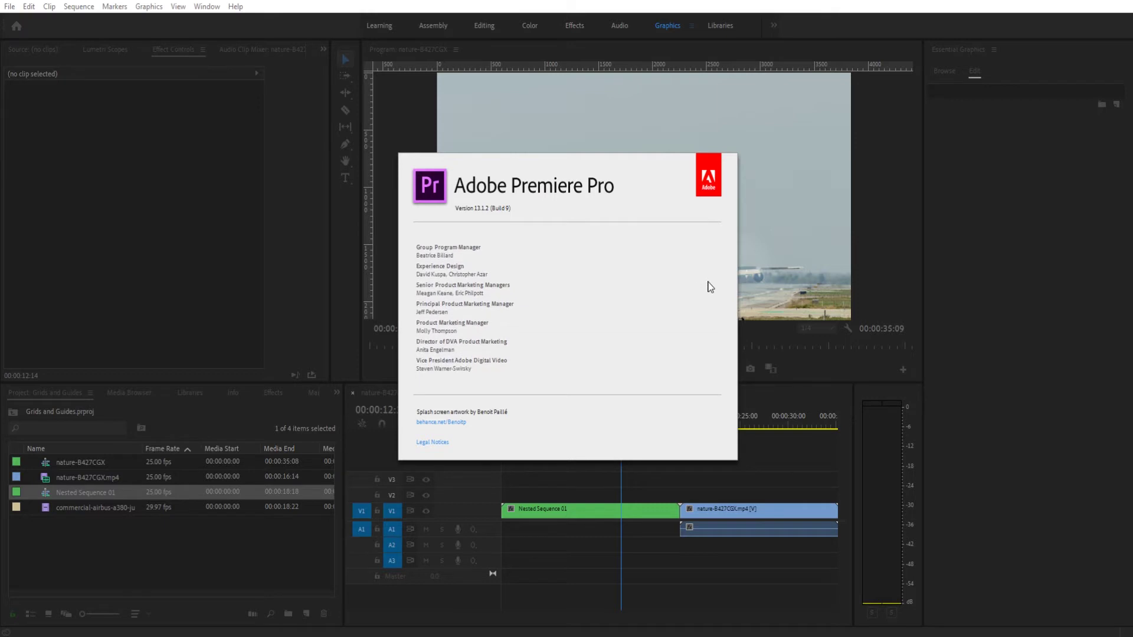
Close the About Adobe Premiere Pro splash screen to reveal the Grids and Guides project.
click(710, 289)
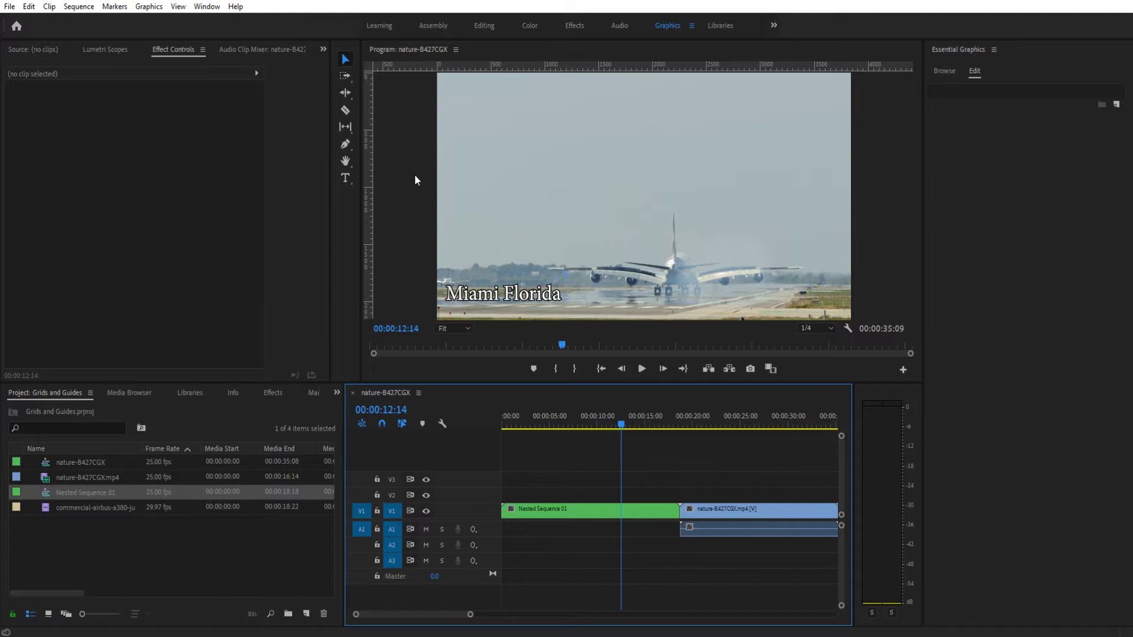
Unlock guides in the Program Monitor and turn rulers on.
click(438, 91)
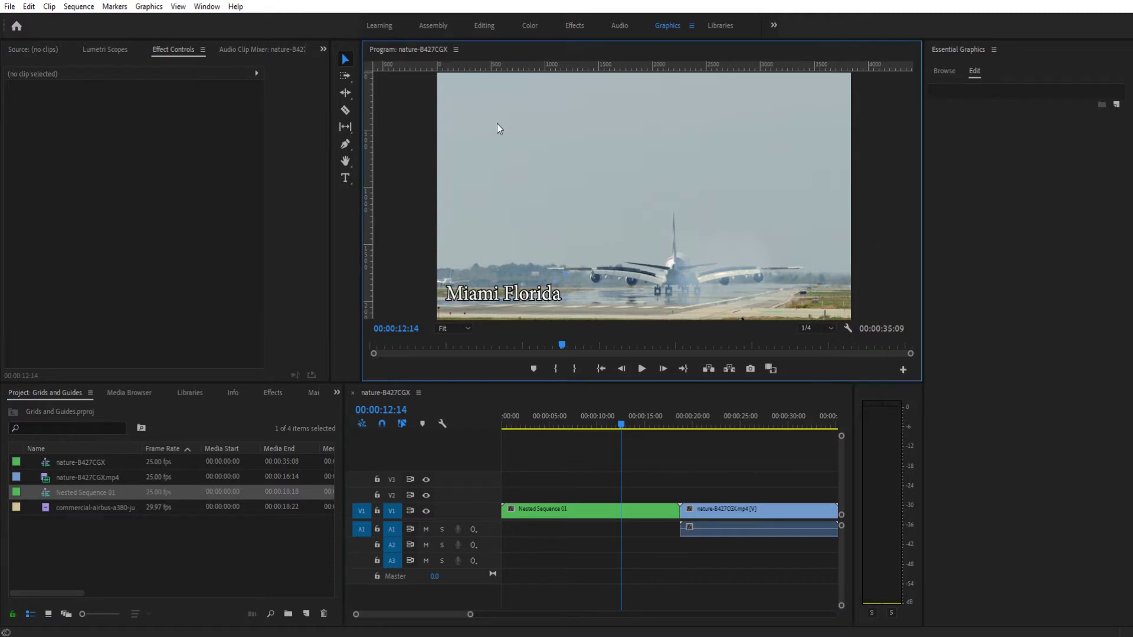
click(183, 7)
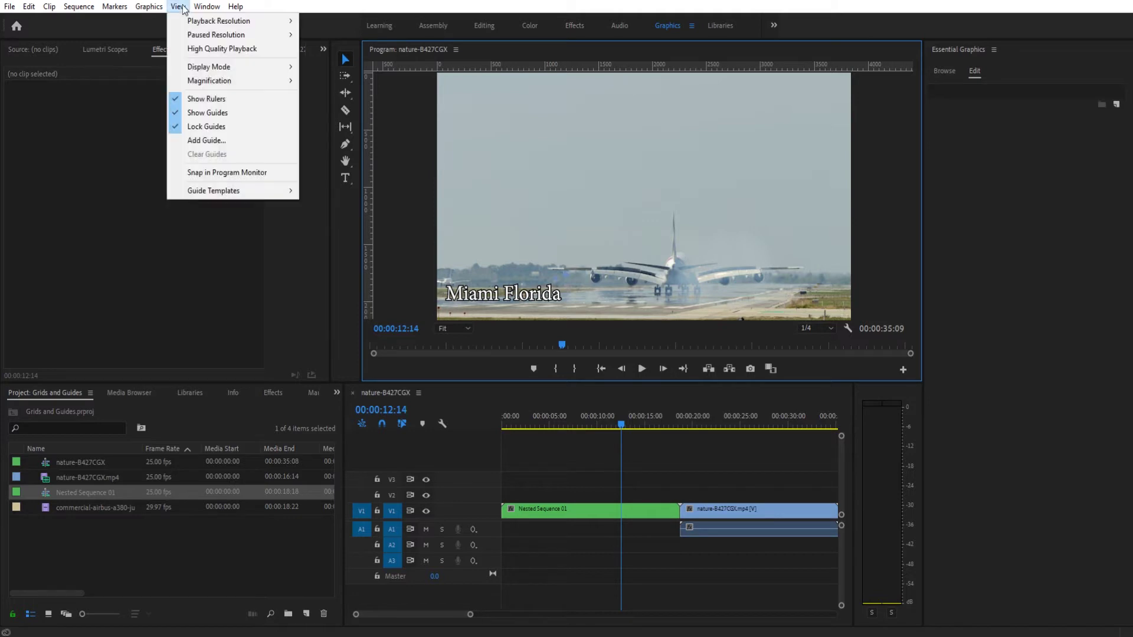
click(168, 9)
click(169, 8)
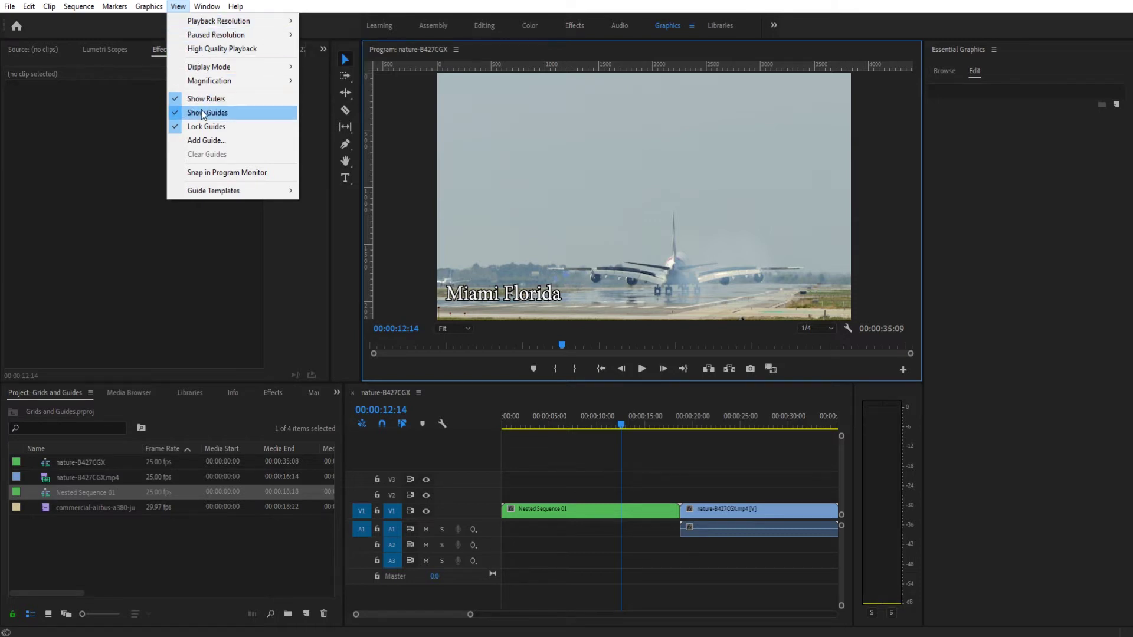
click(189, 126)
click(178, 6)
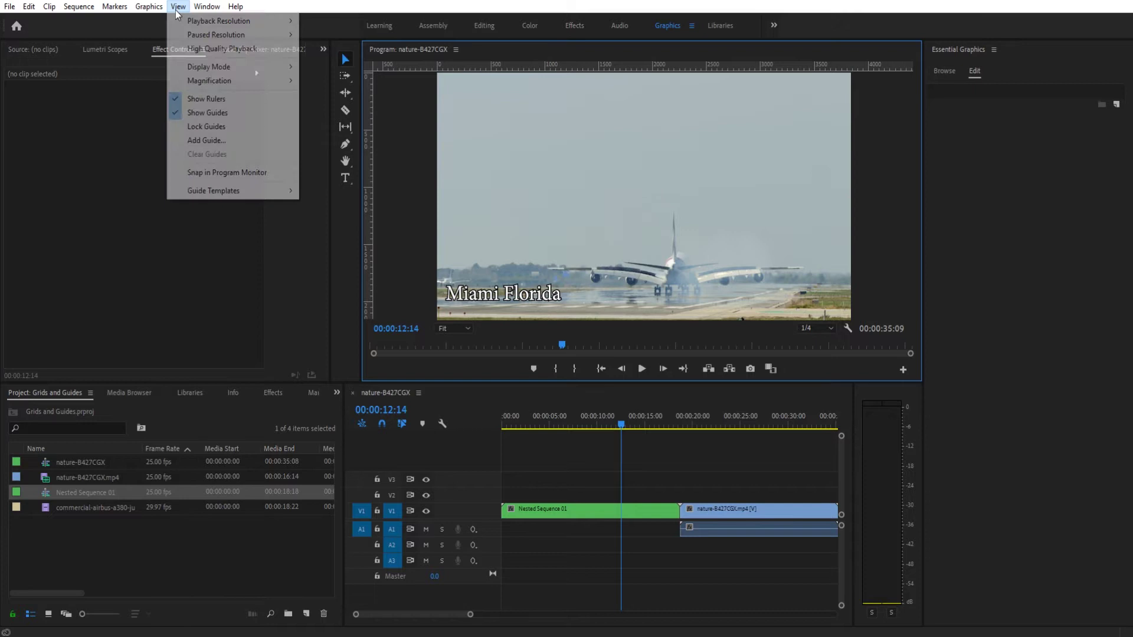
click(206, 99)
click(180, 8)
click(200, 112)
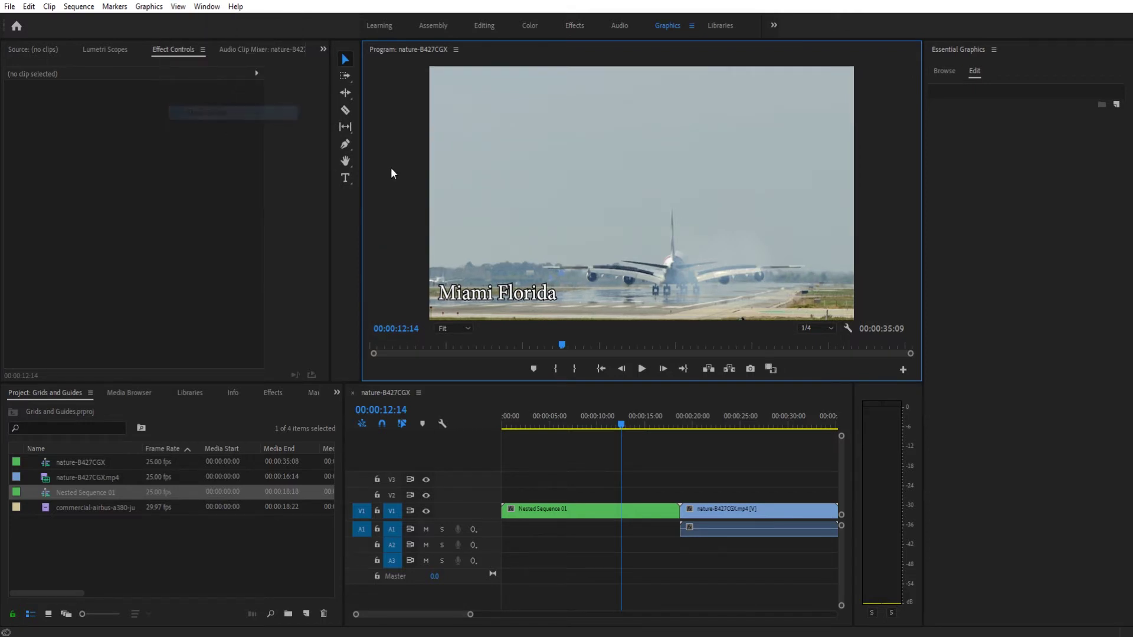
click(178, 8)
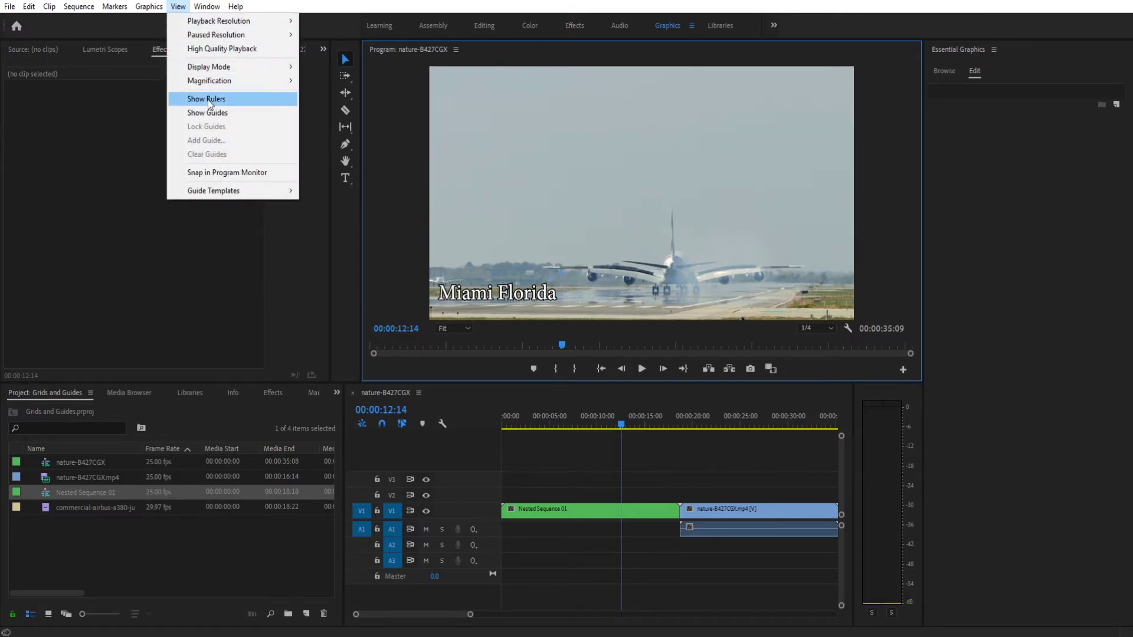
click(208, 100)
Drag a vertical guide just left of frame centre, then toggle guides off and back on.
drag(370, 135, 562, 150)
click(177, 7)
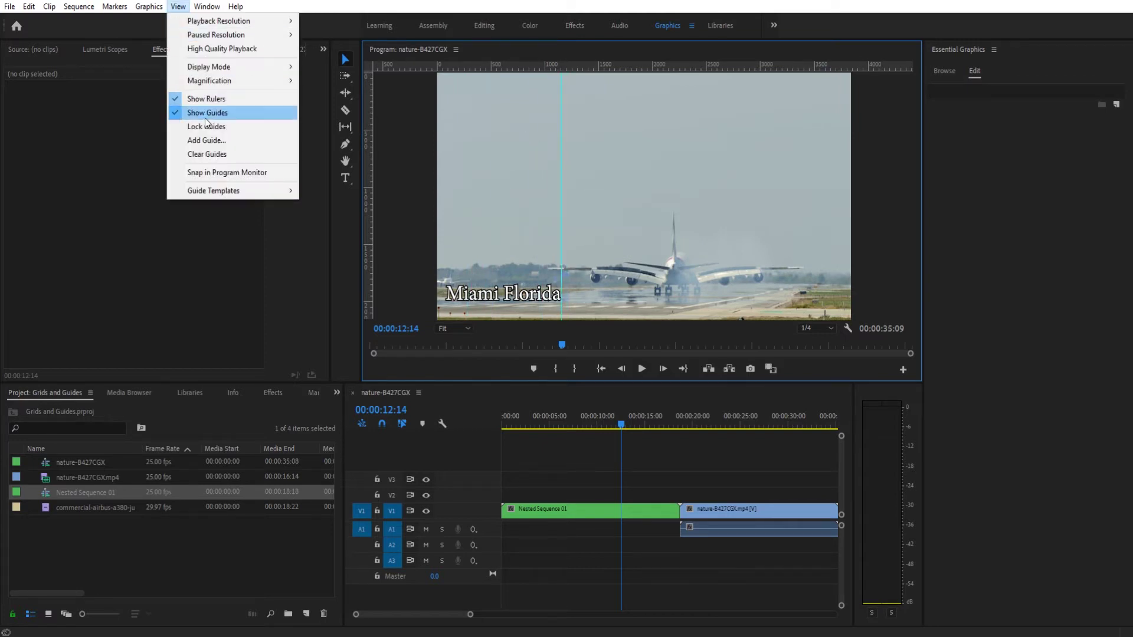
click(222, 112)
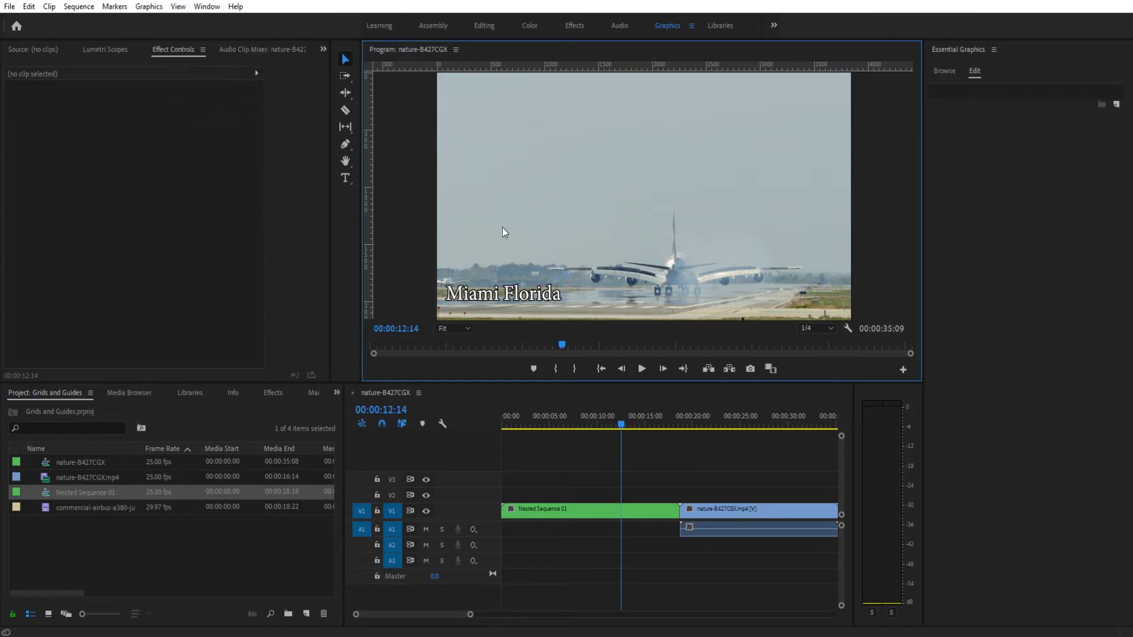
click(177, 6)
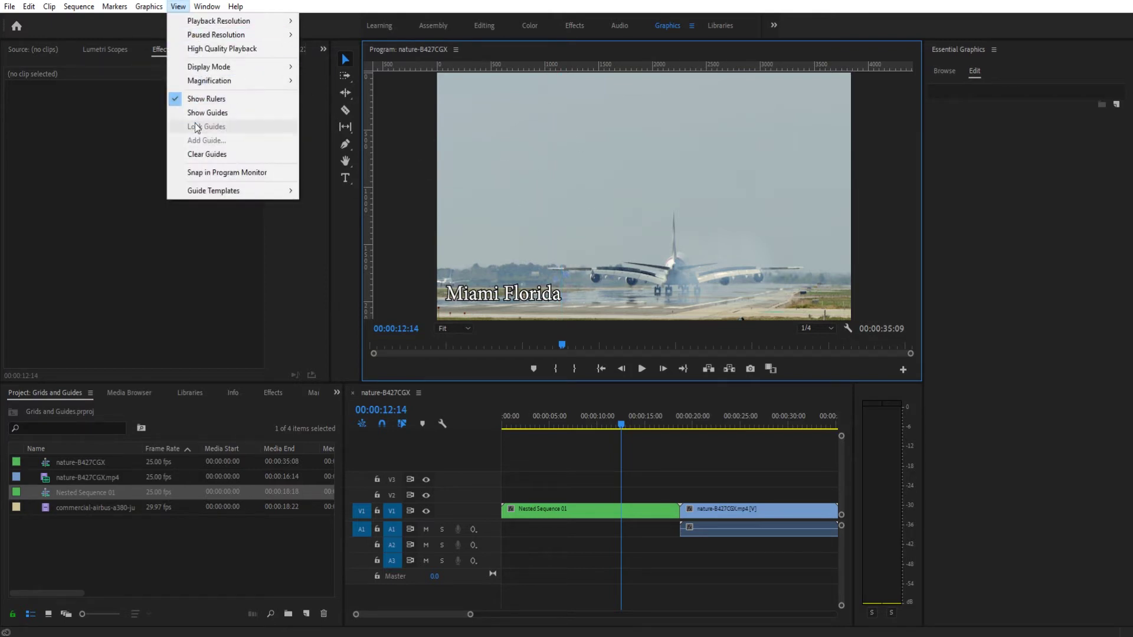
click(222, 112)
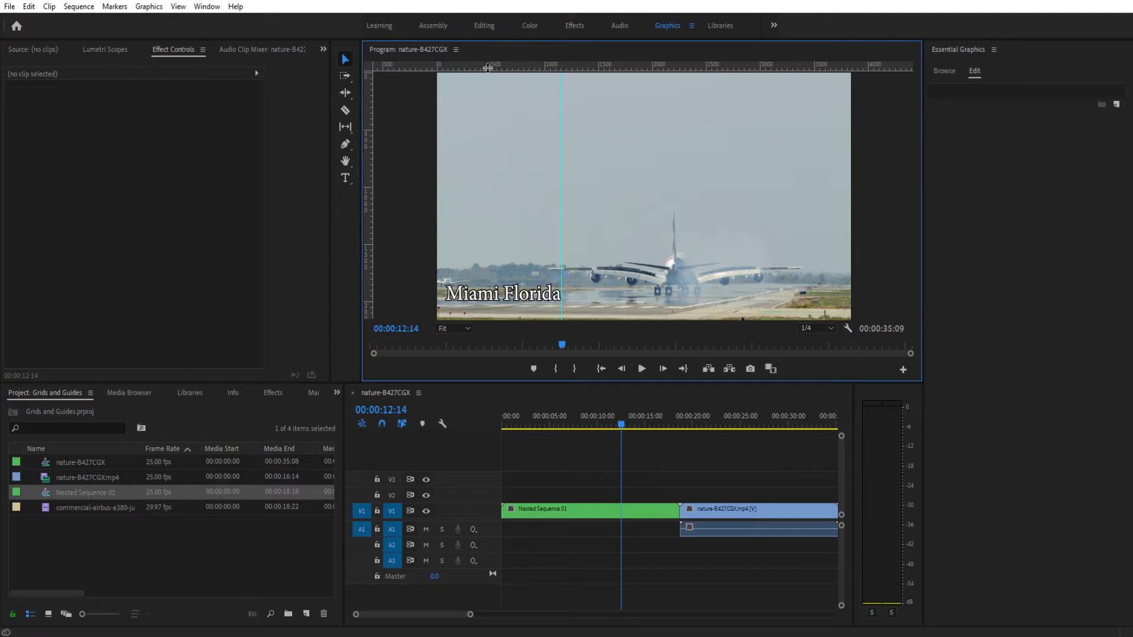
Place a horizontal guide just above the 'Miami Florida' caption, then deselect the timeline clip.
drag(487, 68, 490, 283)
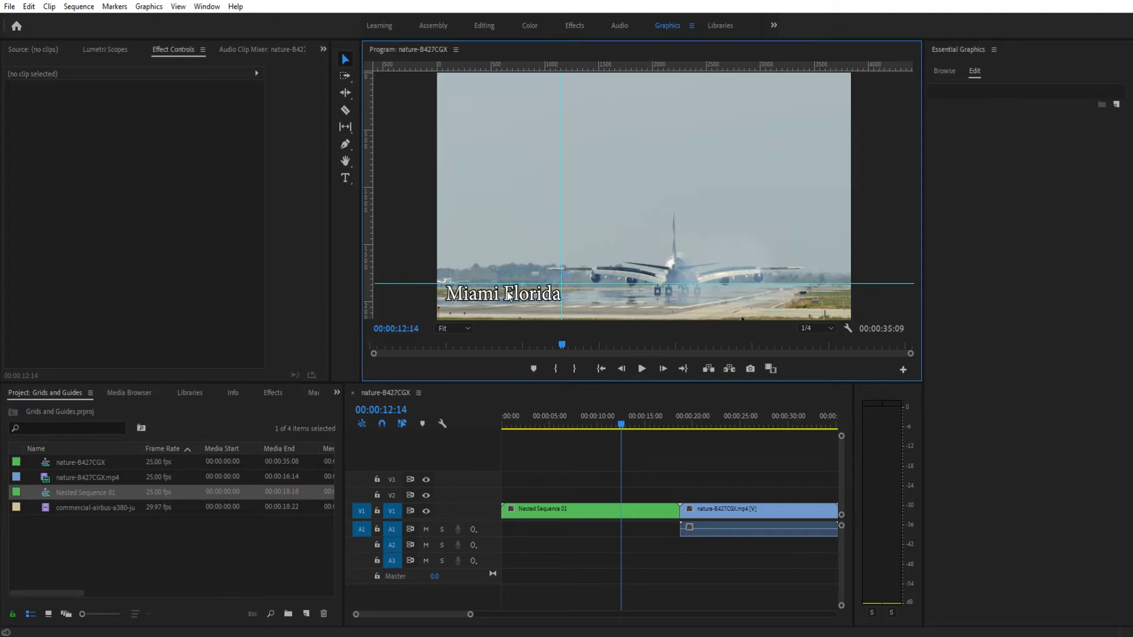
drag(587, 476, 564, 506)
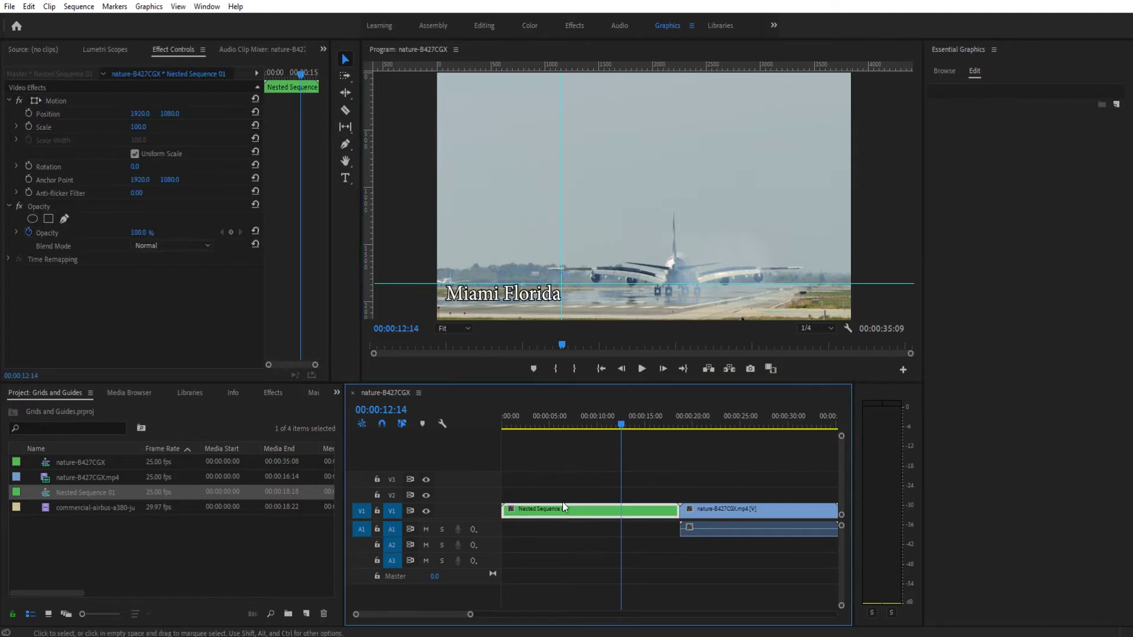
click(494, 316)
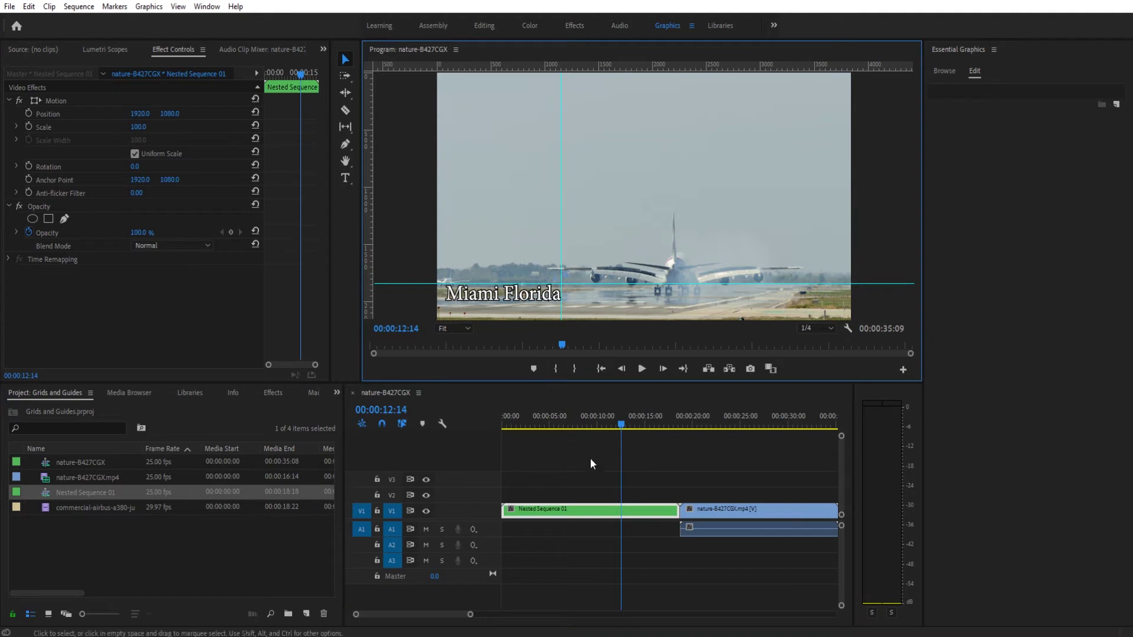
click(597, 474)
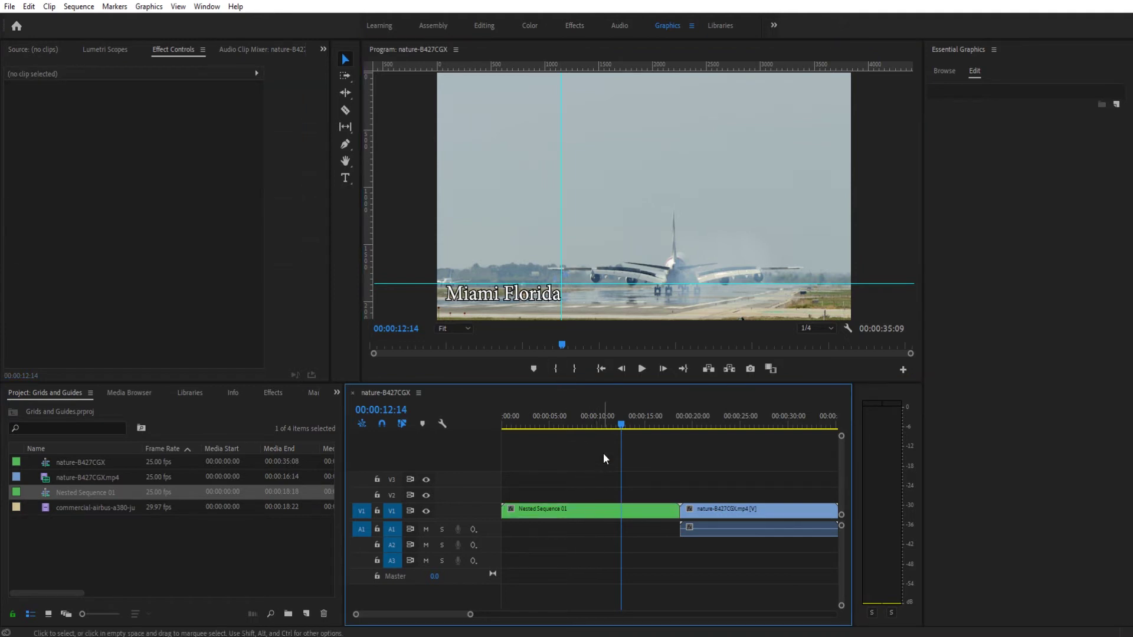
Add a second horizontal guide below the caption and a vertical guide at the frame's left edge.
click(712, 424)
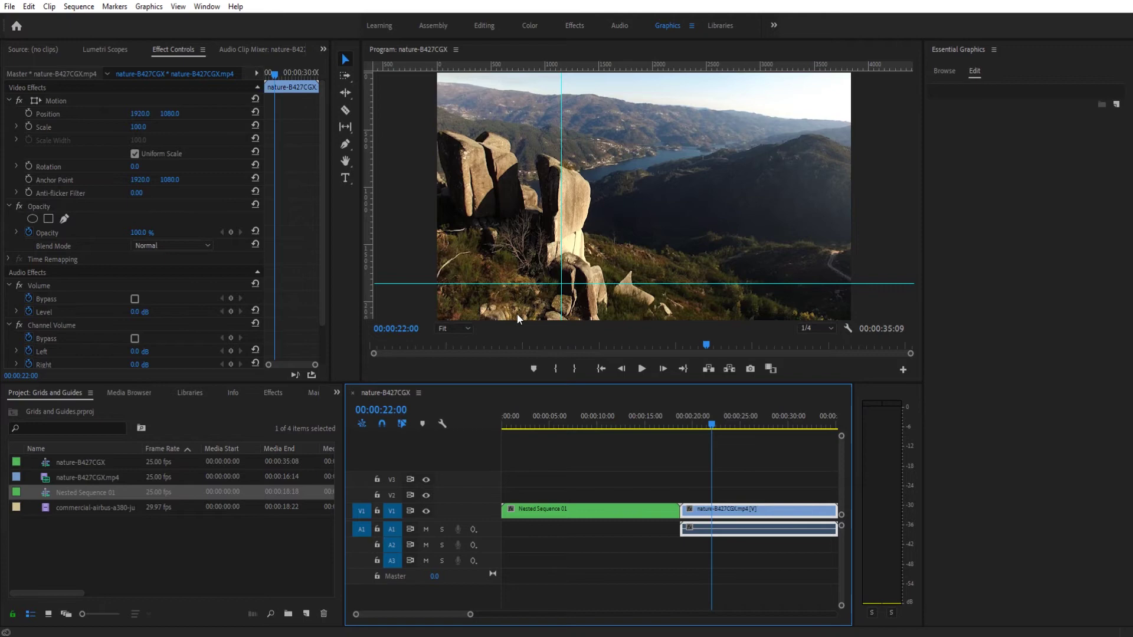
click(561, 416)
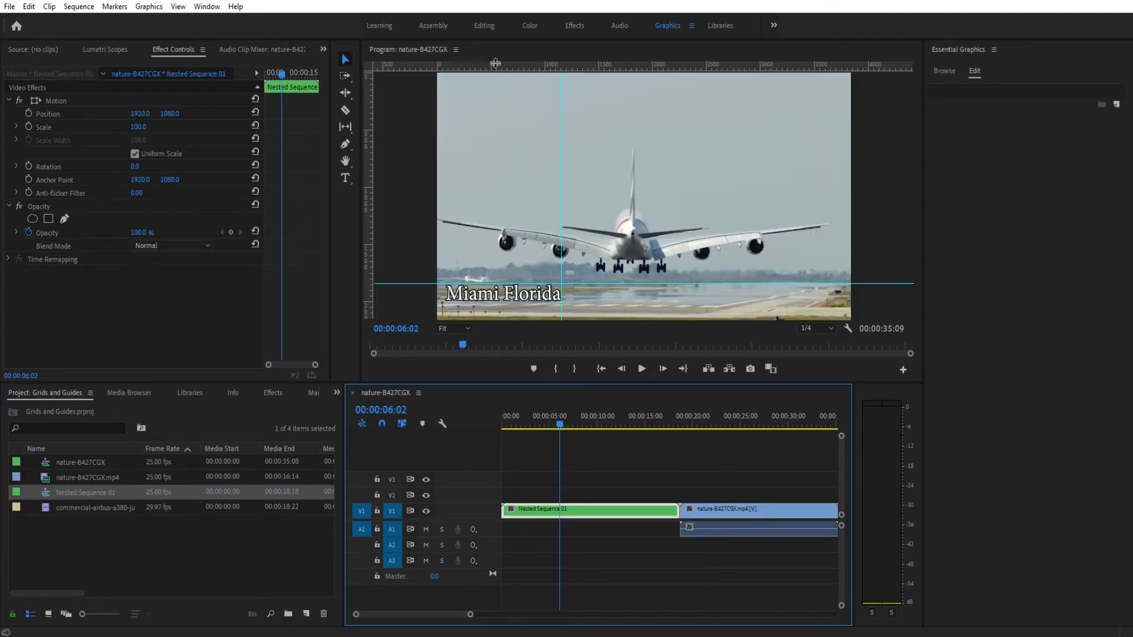
drag(496, 63, 491, 304)
drag(369, 239, 445, 239)
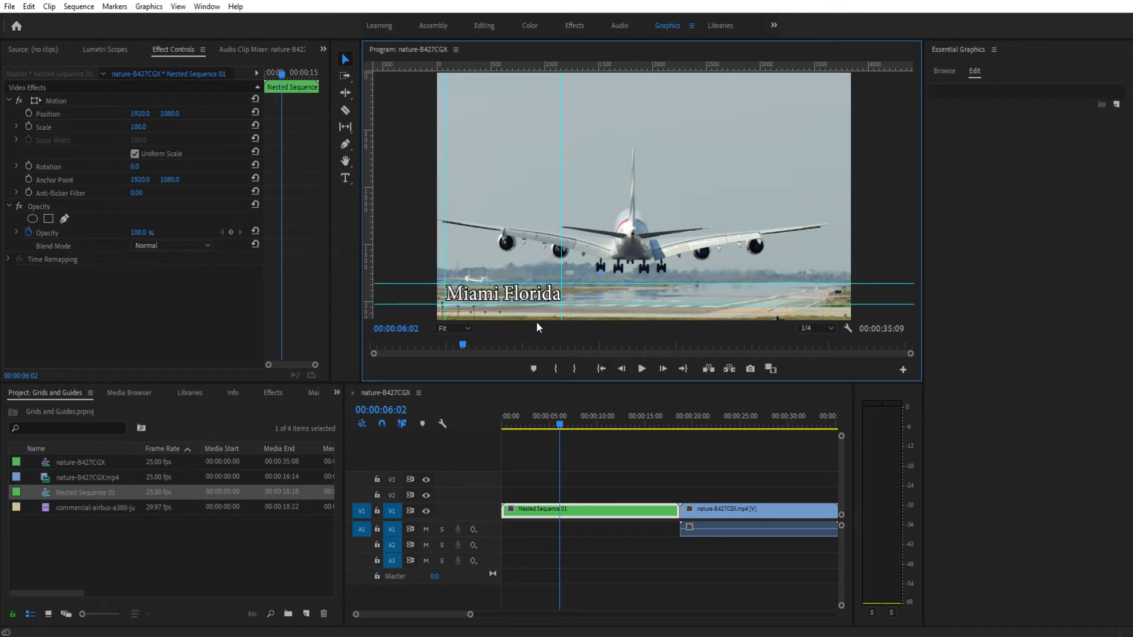
click(725, 433)
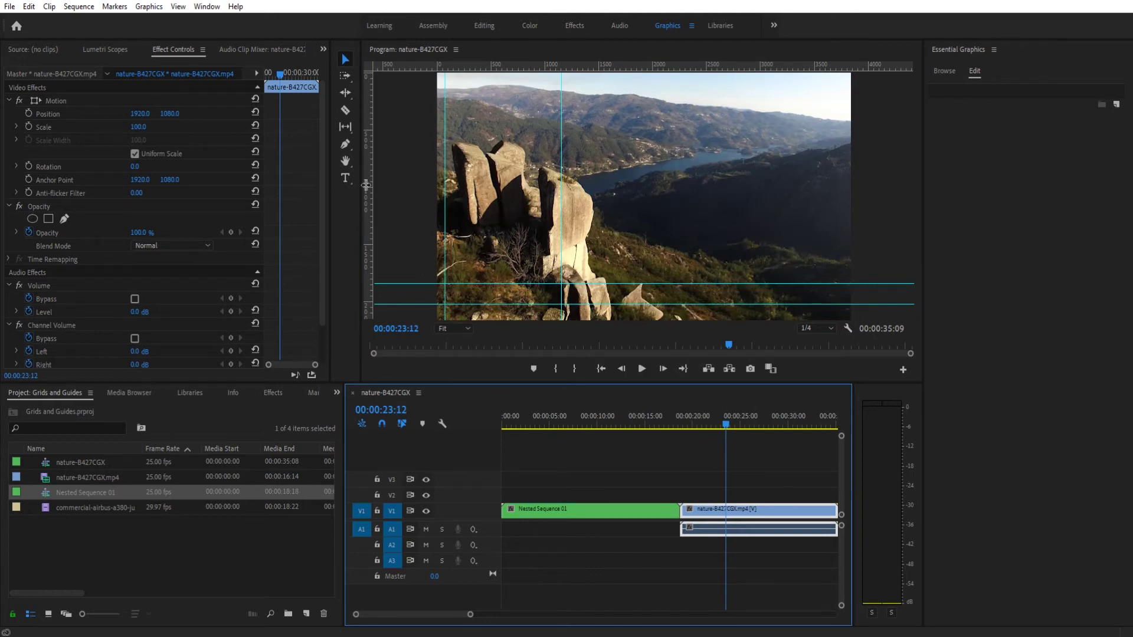
Add a 'New Mexico' title over the mountain shot, positioned between the two horizontal guides.
click(345, 177)
click(452, 293)
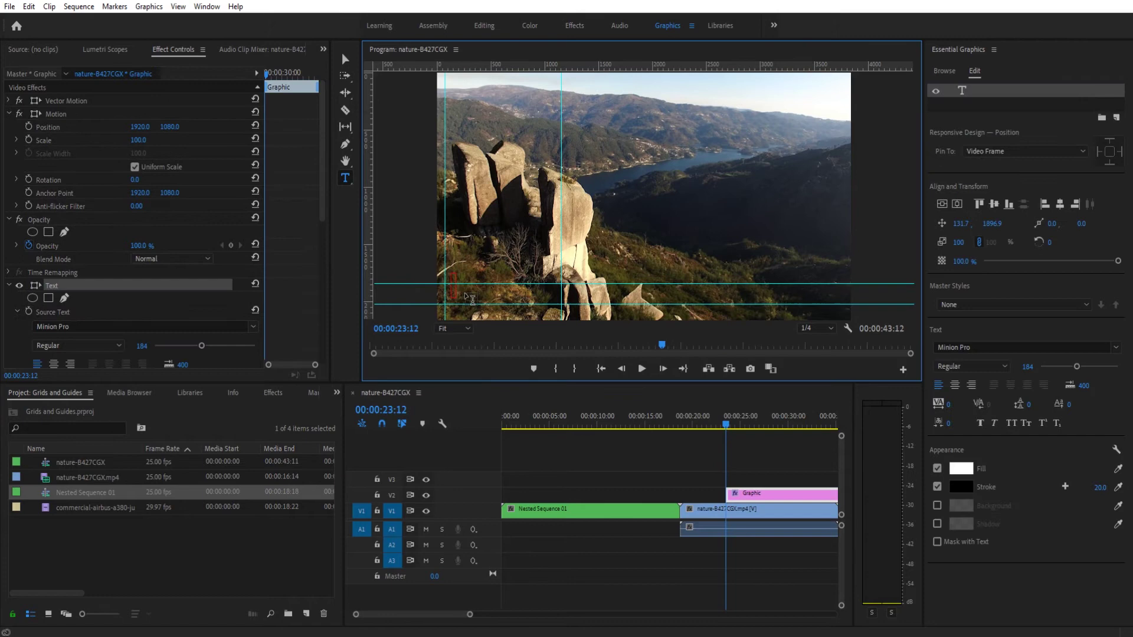
text(New Mexico)
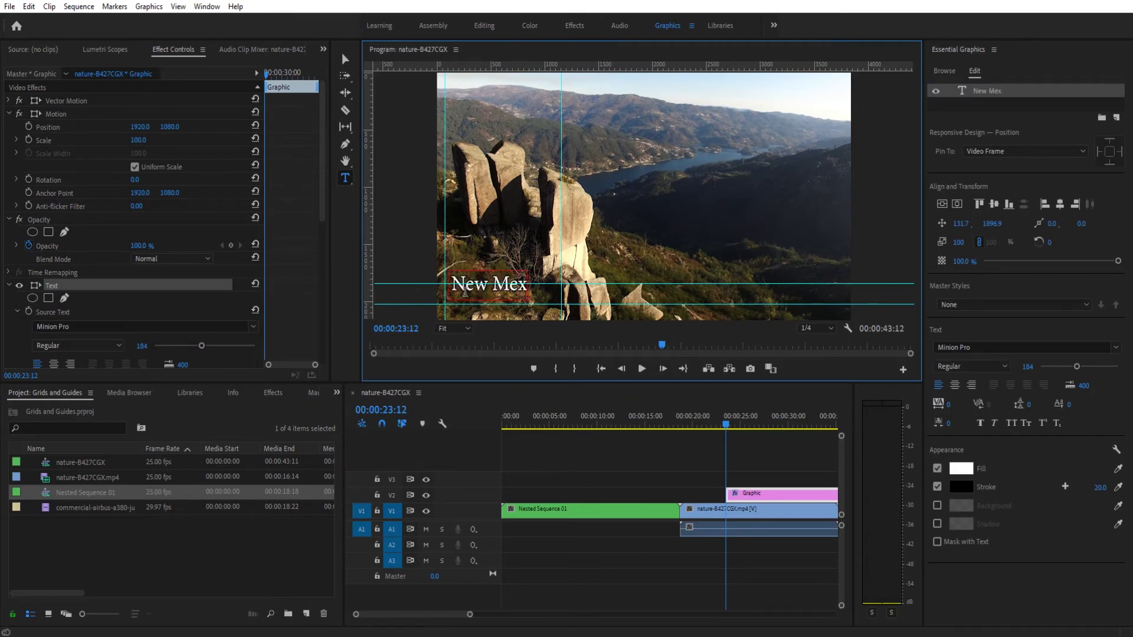
click(345, 59)
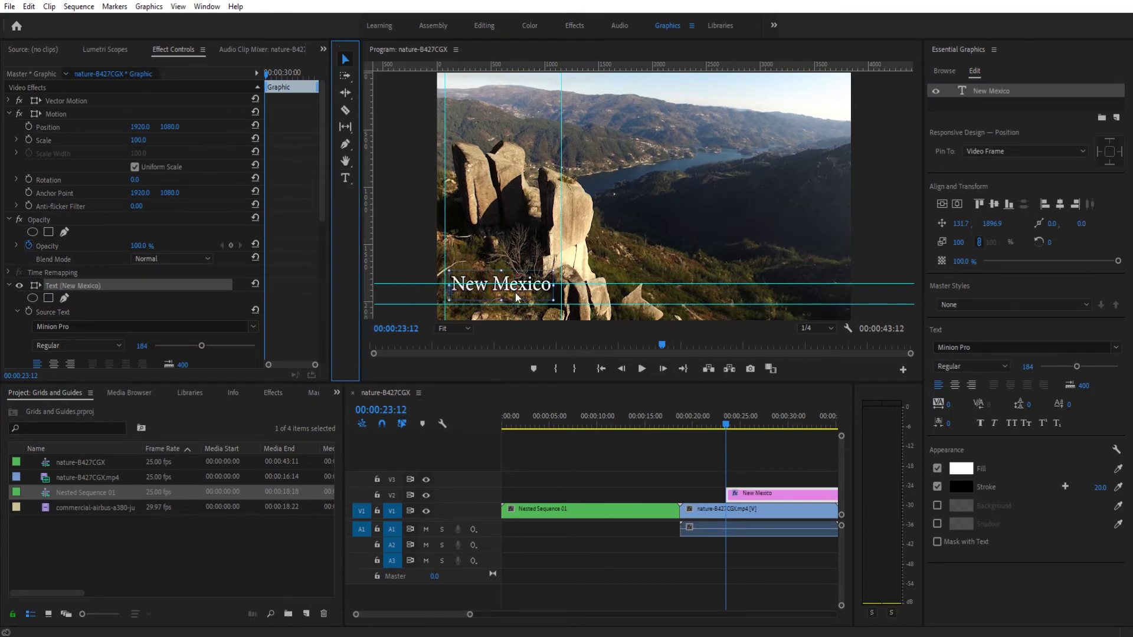
drag(515, 291, 519, 299)
click(631, 475)
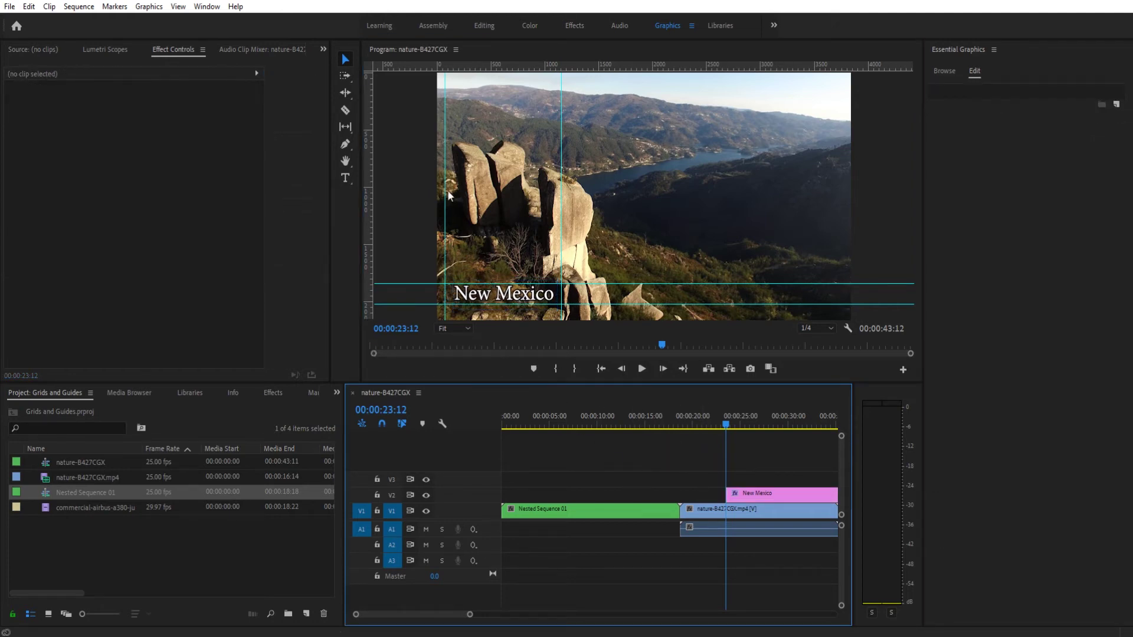
Hide the guides and scrub from the airplane shot toward the New Mexico shot.
click(177, 5)
click(199, 123)
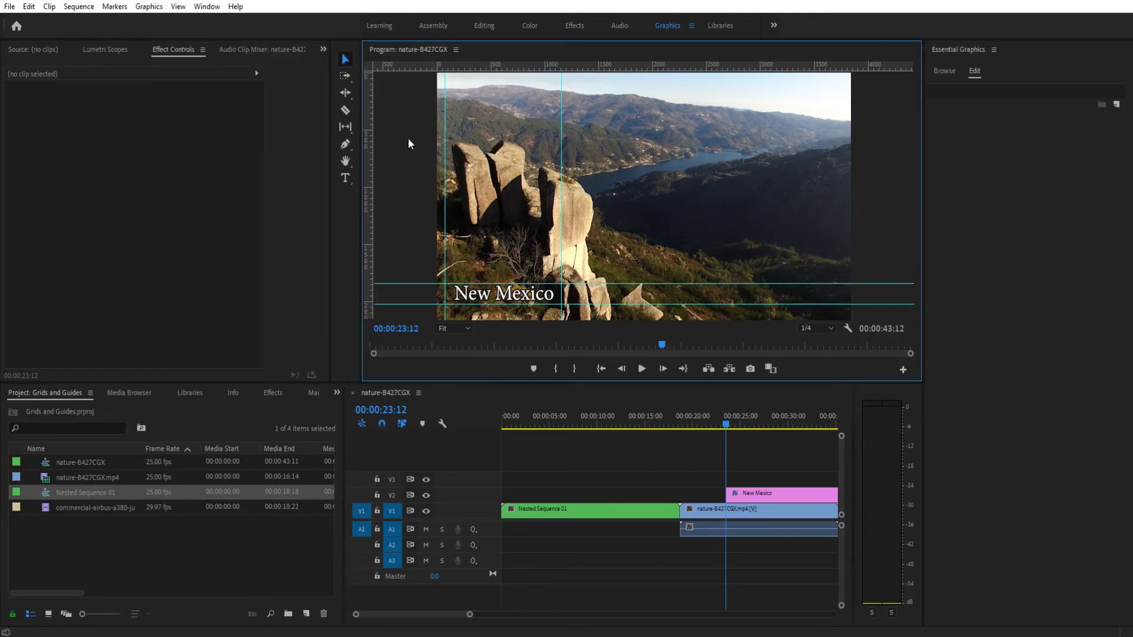
click(186, 11)
click(217, 121)
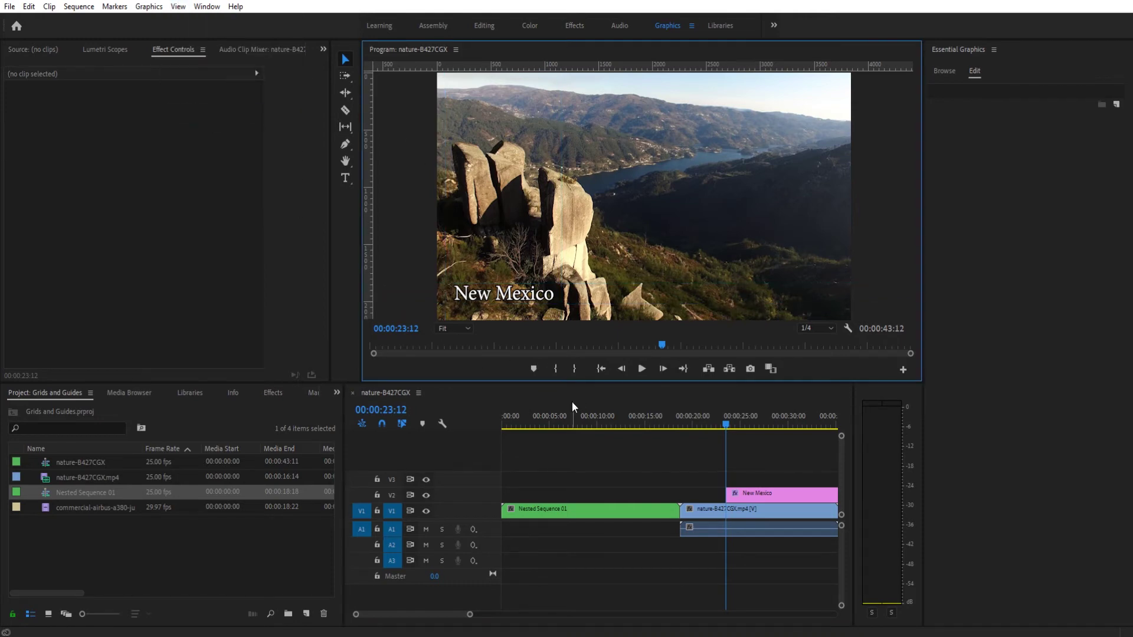
click(523, 425)
drag(639, 419, 615, 407)
Focus the Program Monitor and turn Show Guides back on.
click(649, 447)
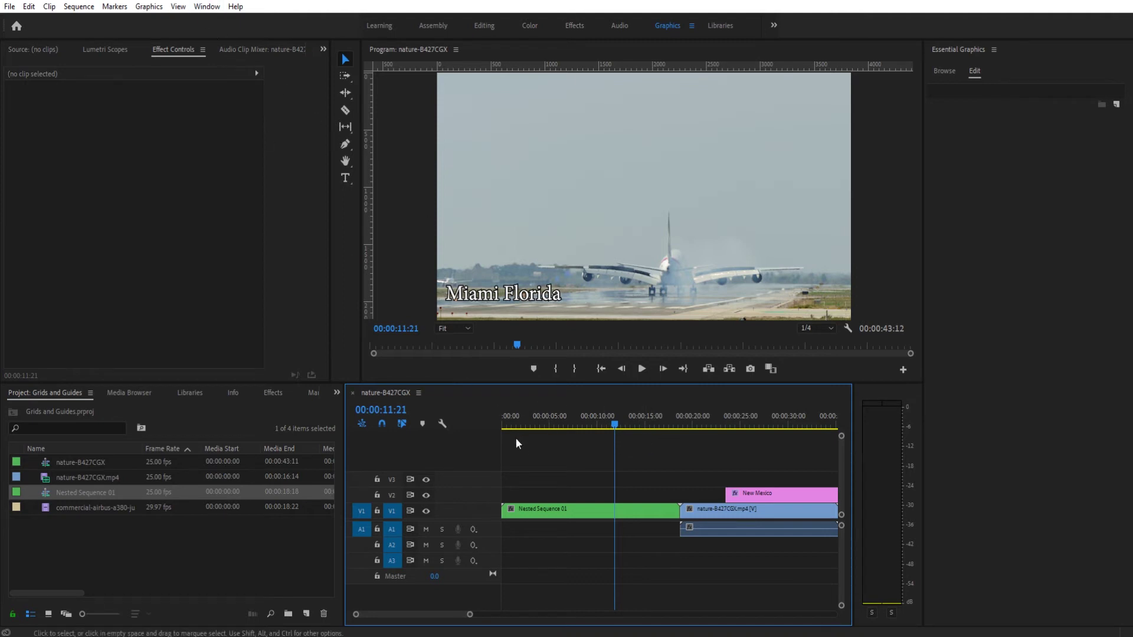
click(207, 7)
mouse_move(189, 9)
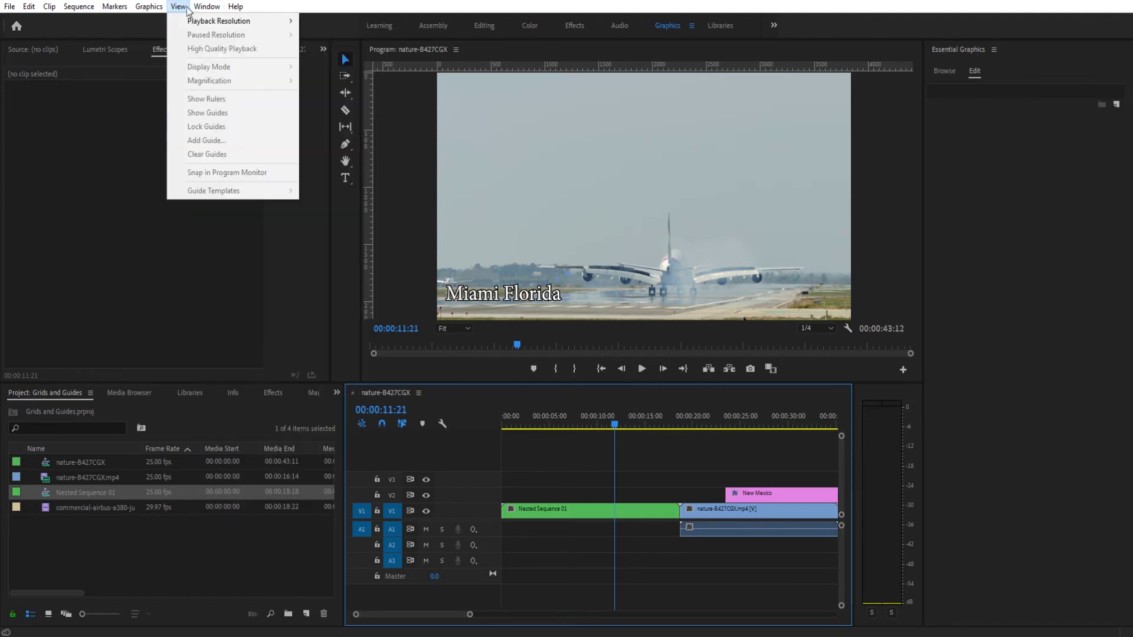
click(476, 228)
click(177, 8)
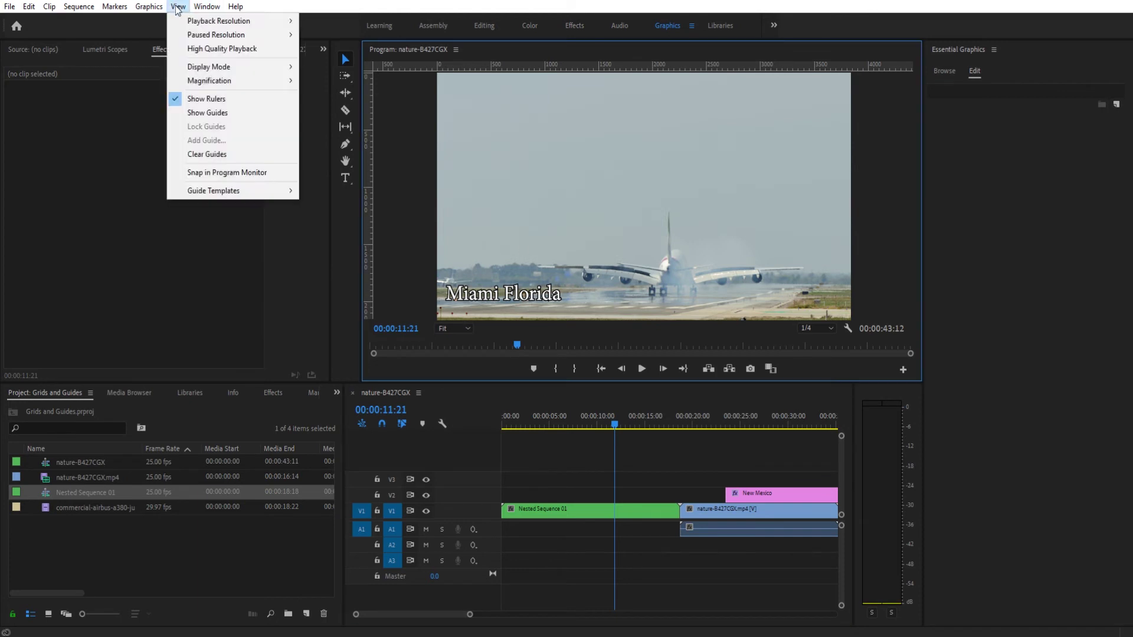
click(577, 449)
click(420, 253)
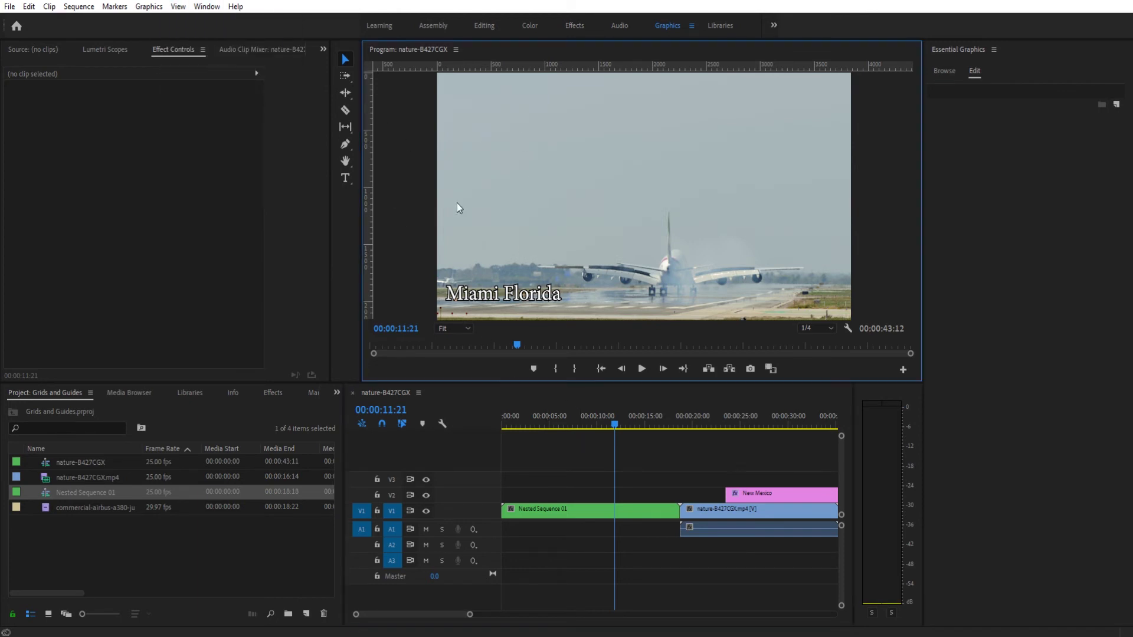
click(178, 6)
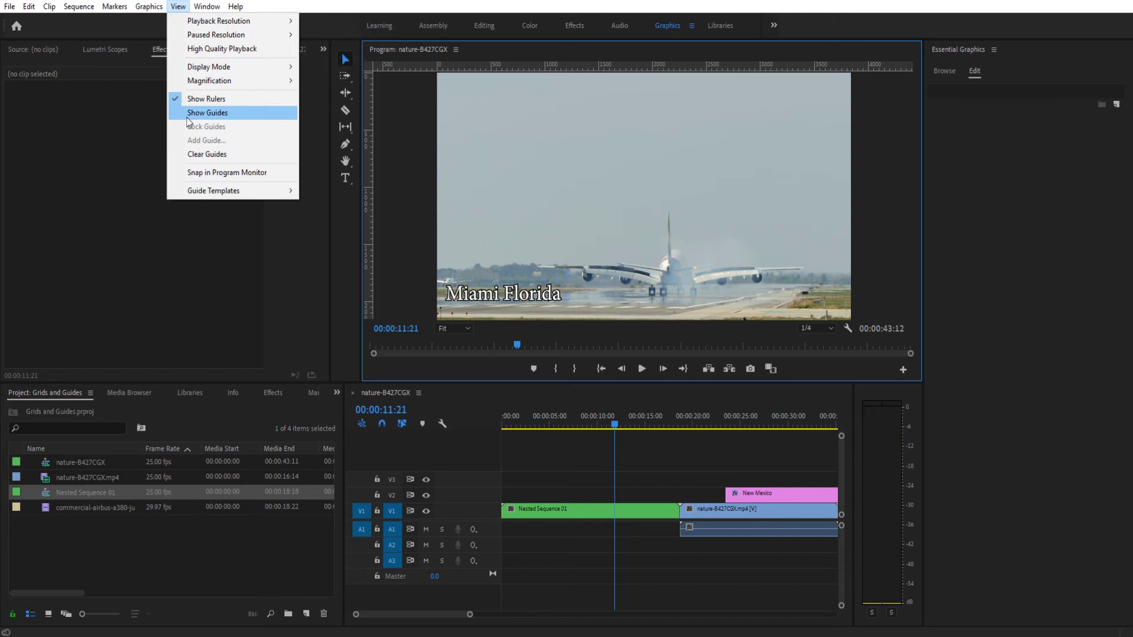
click(206, 113)
click(177, 7)
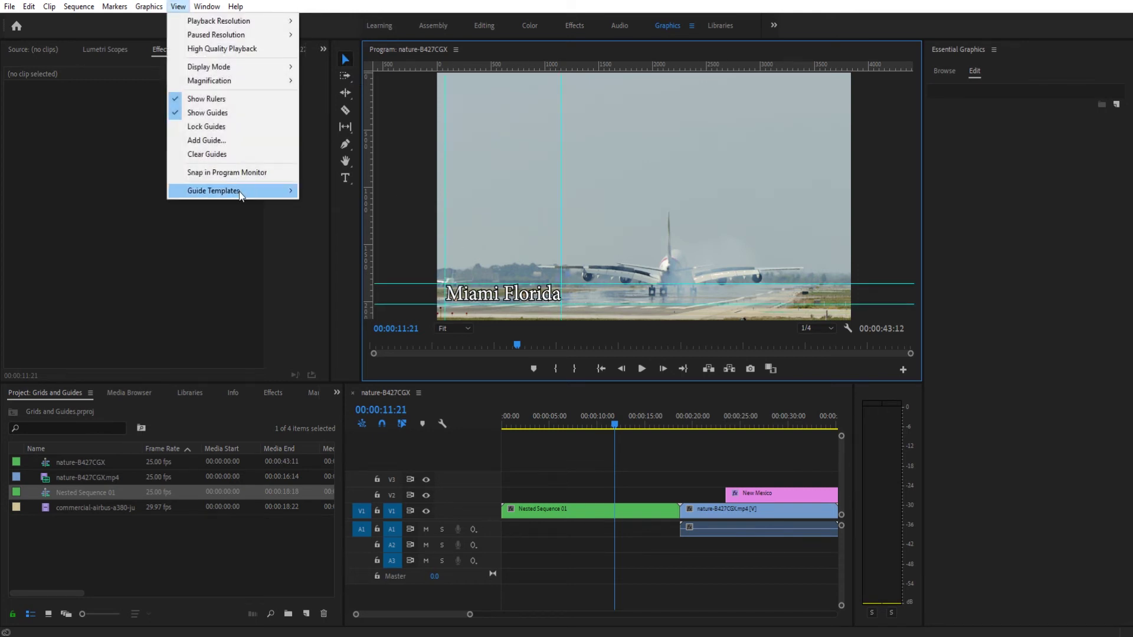
mouse_move(248, 191)
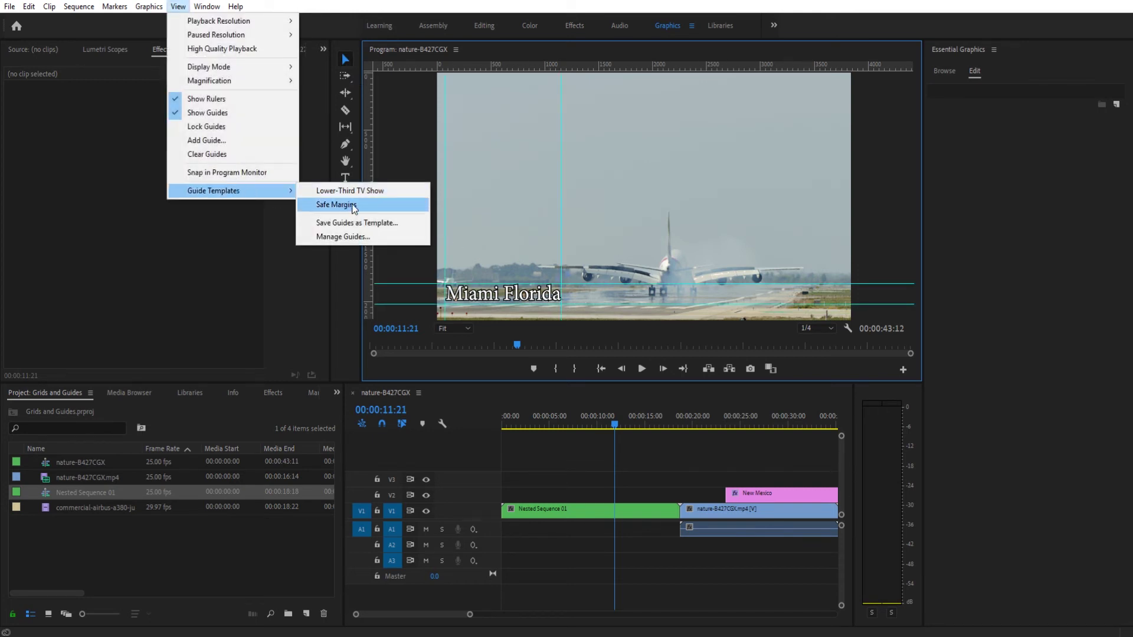
Clear the guides and apply the Lower-Third TV Show guide template.
click(561, 289)
click(178, 6)
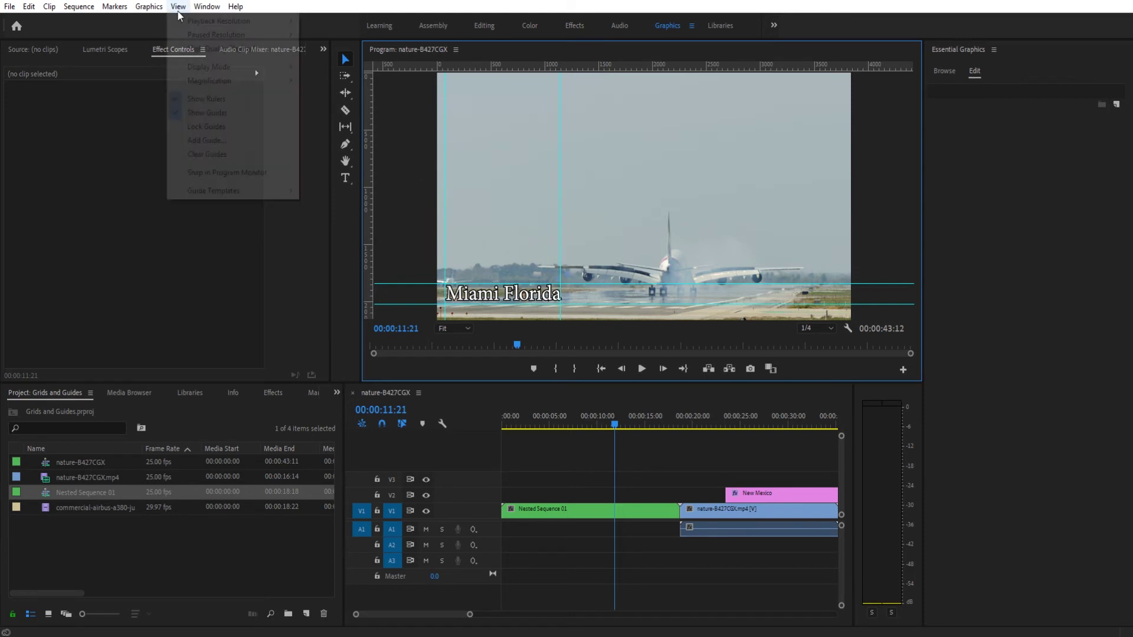
click(208, 154)
click(177, 7)
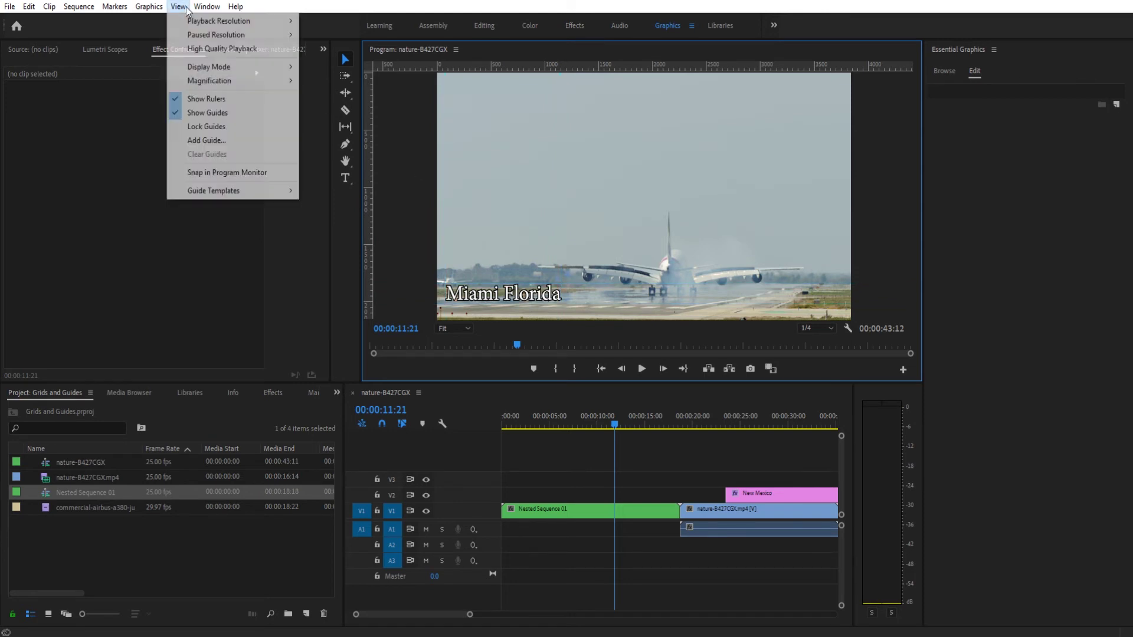
mouse_move(244, 190)
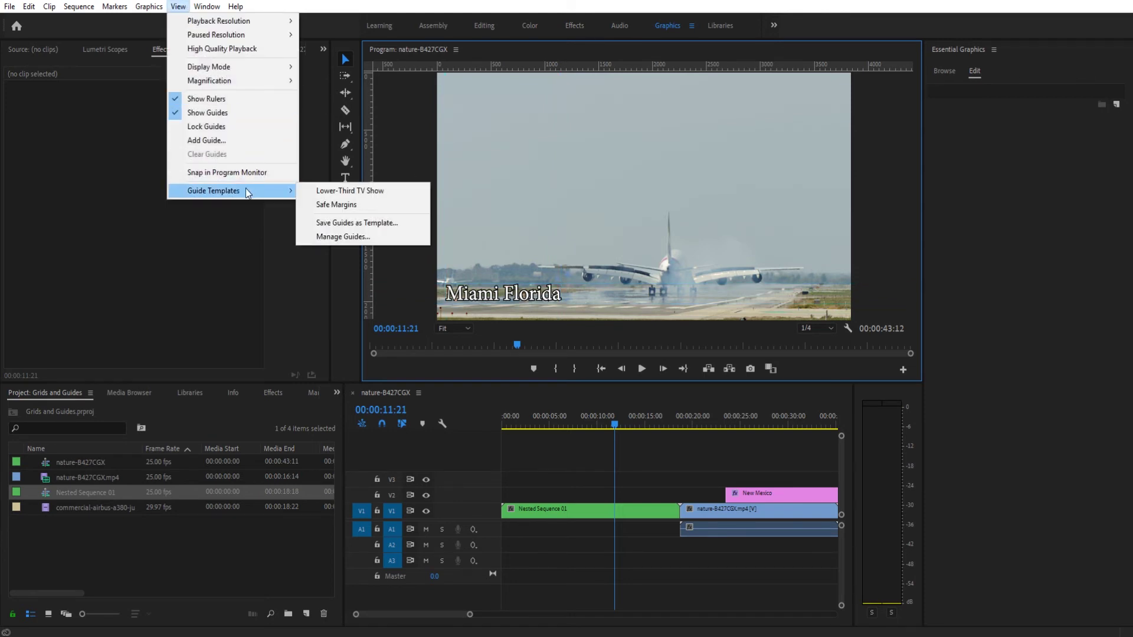
click(345, 192)
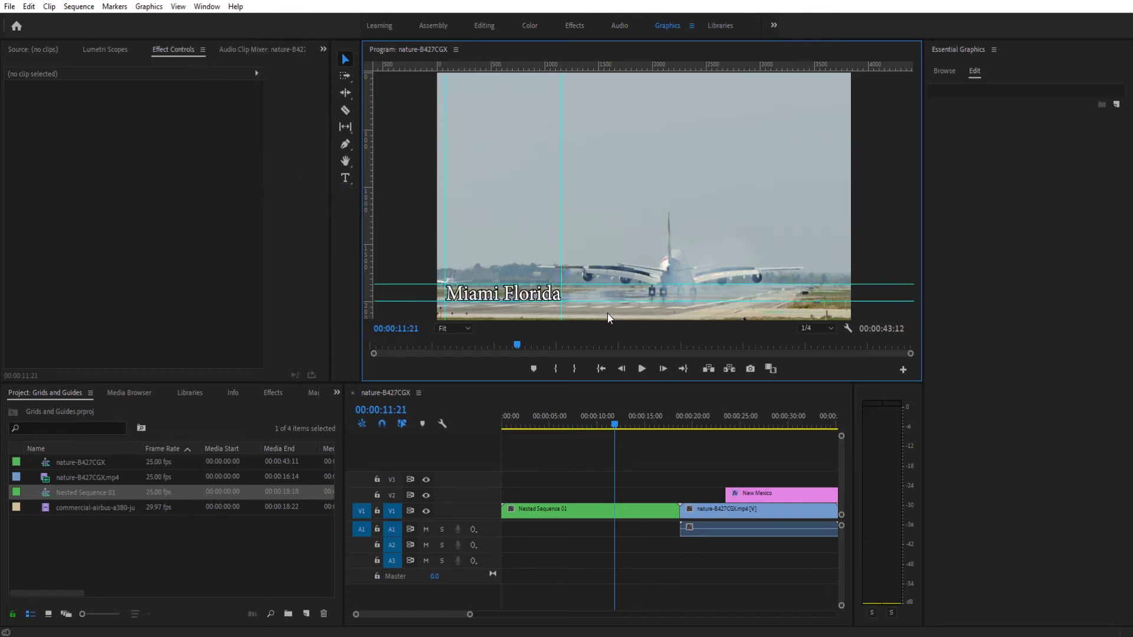
Clear the Lower-Third TV Show guides from the Program Monitor.
click(619, 475)
click(178, 7)
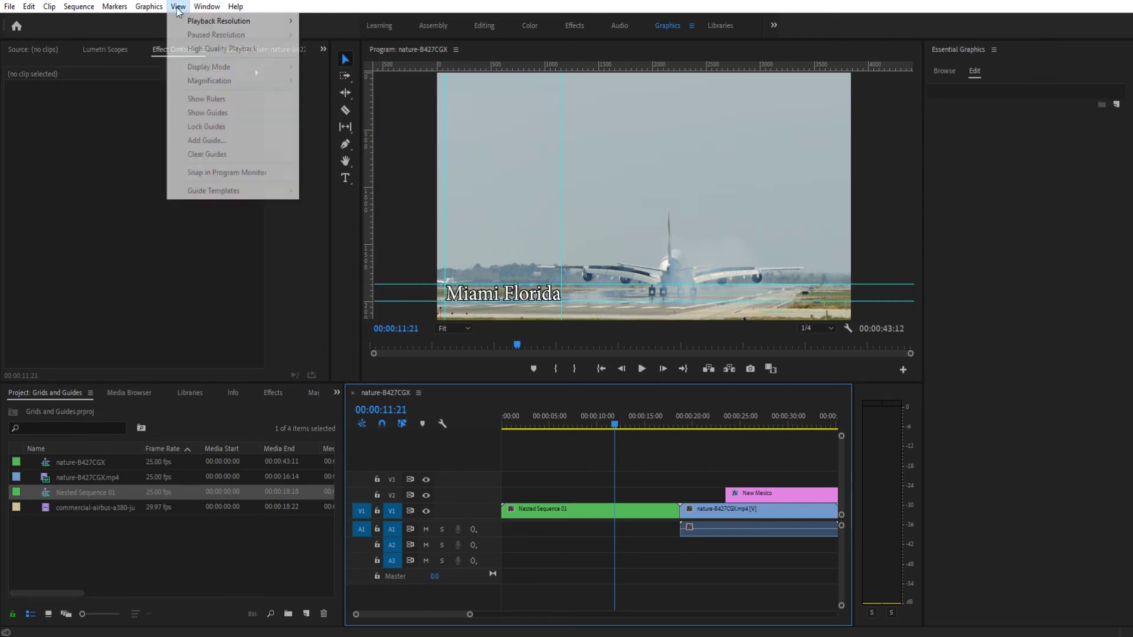
click(430, 154)
click(178, 6)
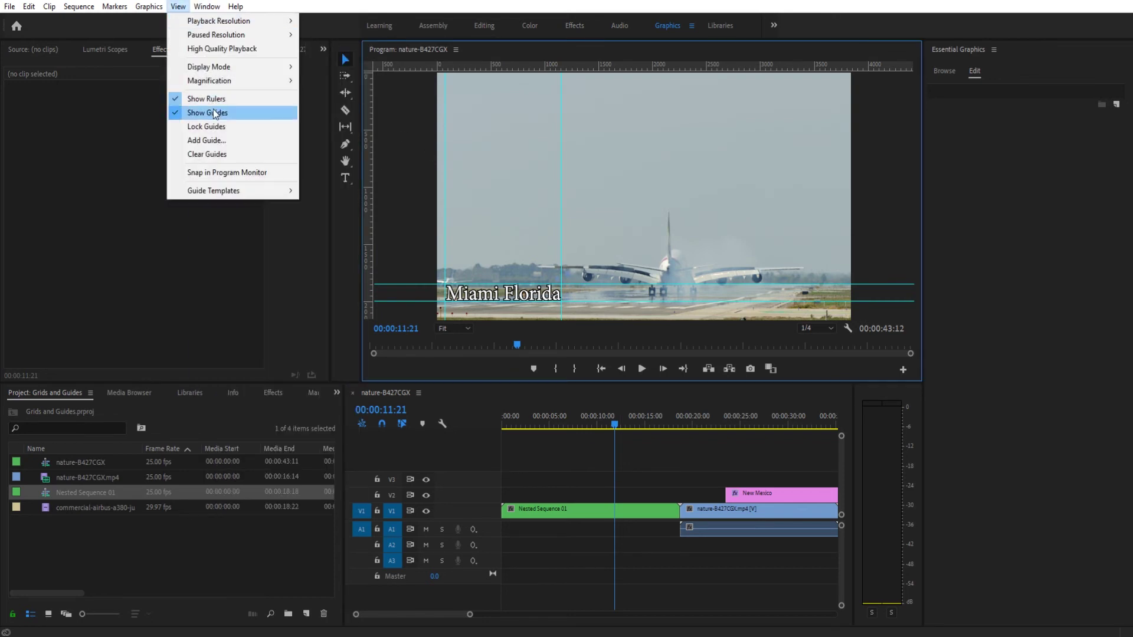
click(212, 154)
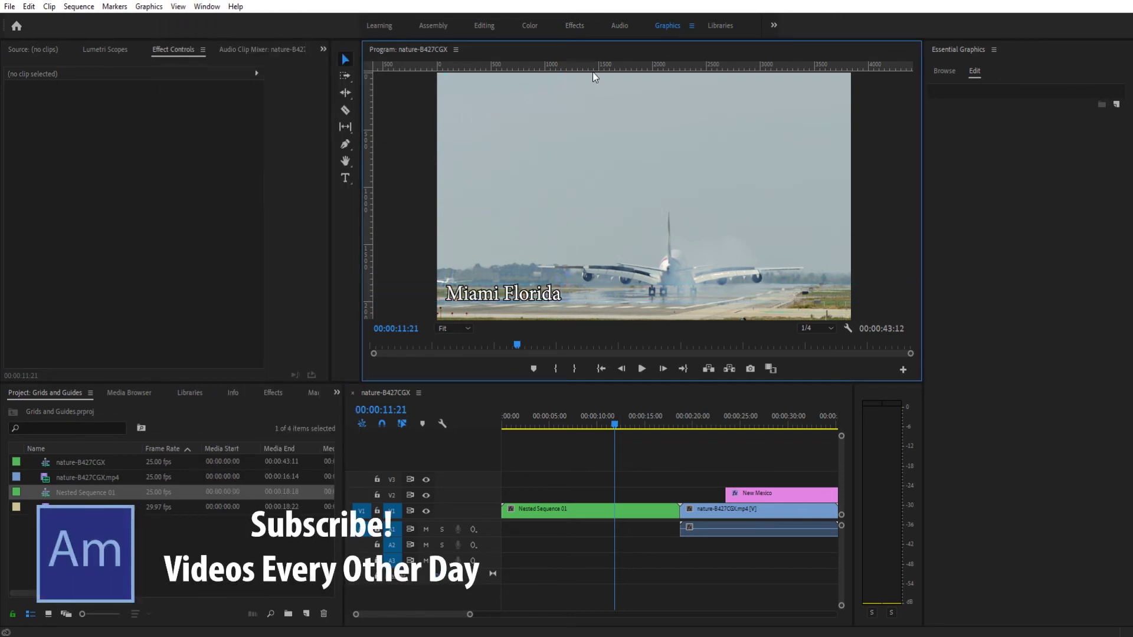
Place two horizontal guides and a centred vertical guide across the upper frame.
drag(515, 66, 515, 131)
drag(371, 196, 617, 195)
drag(744, 66, 757, 223)
click(178, 6)
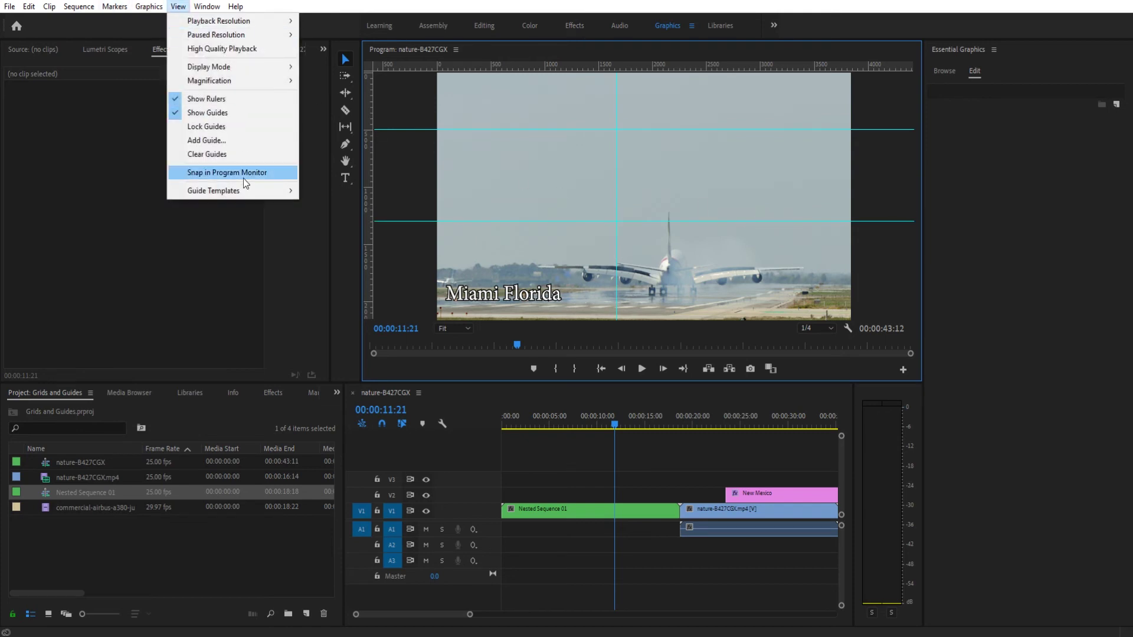
Save the guides as a template named 'Logo Location', then clear them from the frame.
mouse_move(245, 192)
click(356, 223)
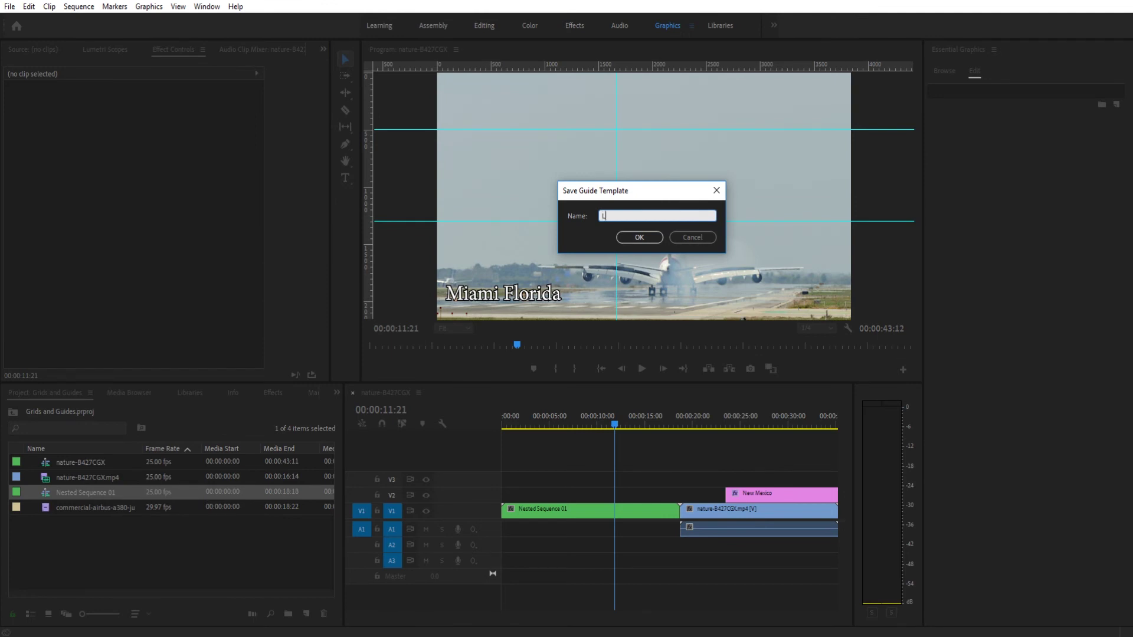
text(Logo Location)
click(648, 233)
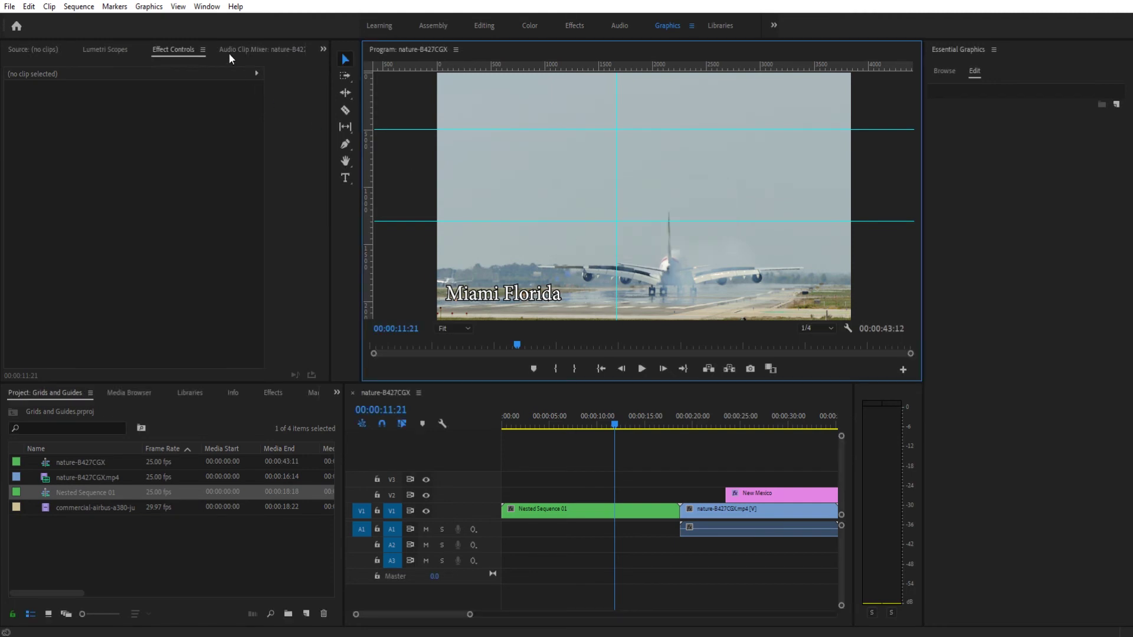
click(206, 154)
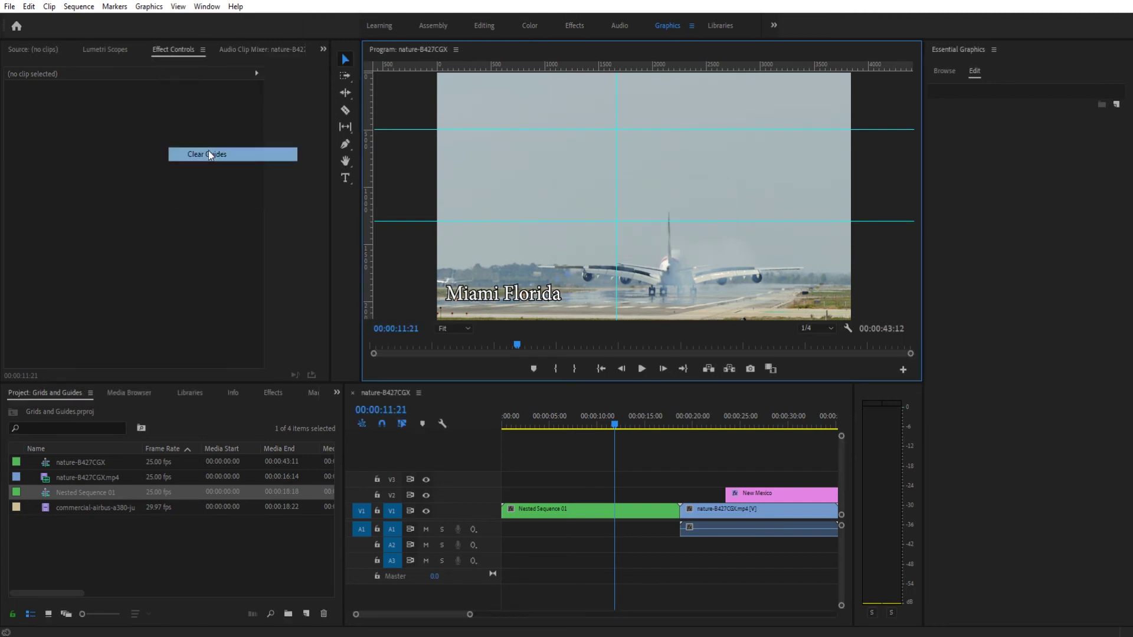
Apply the Logo Location guide template to the Program Monitor.
click(178, 7)
mouse_move(214, 191)
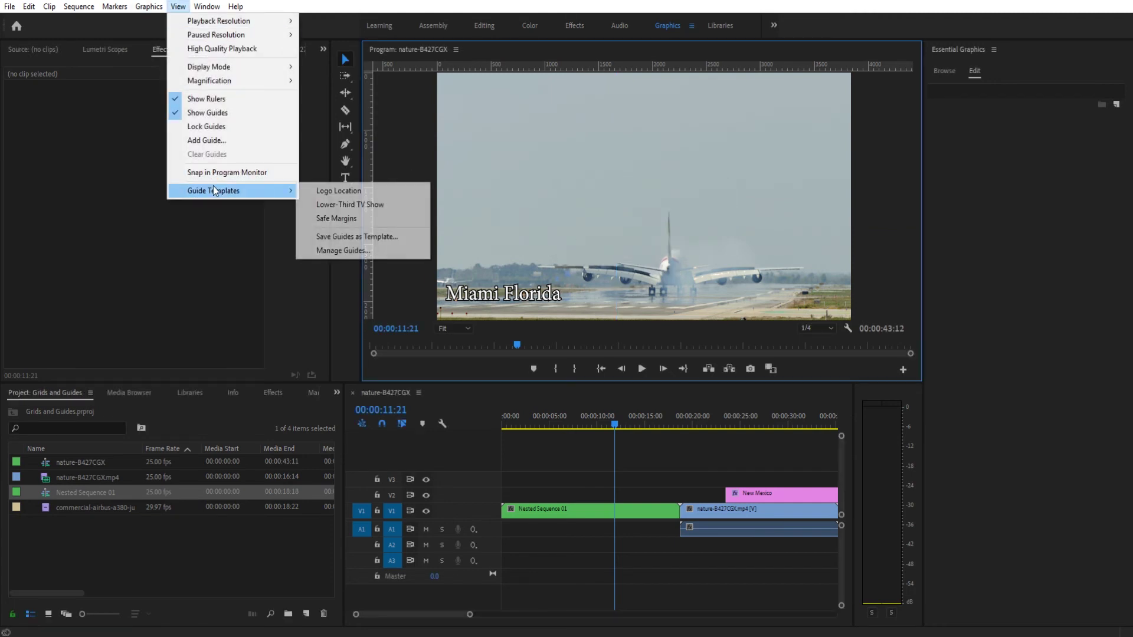
click(341, 195)
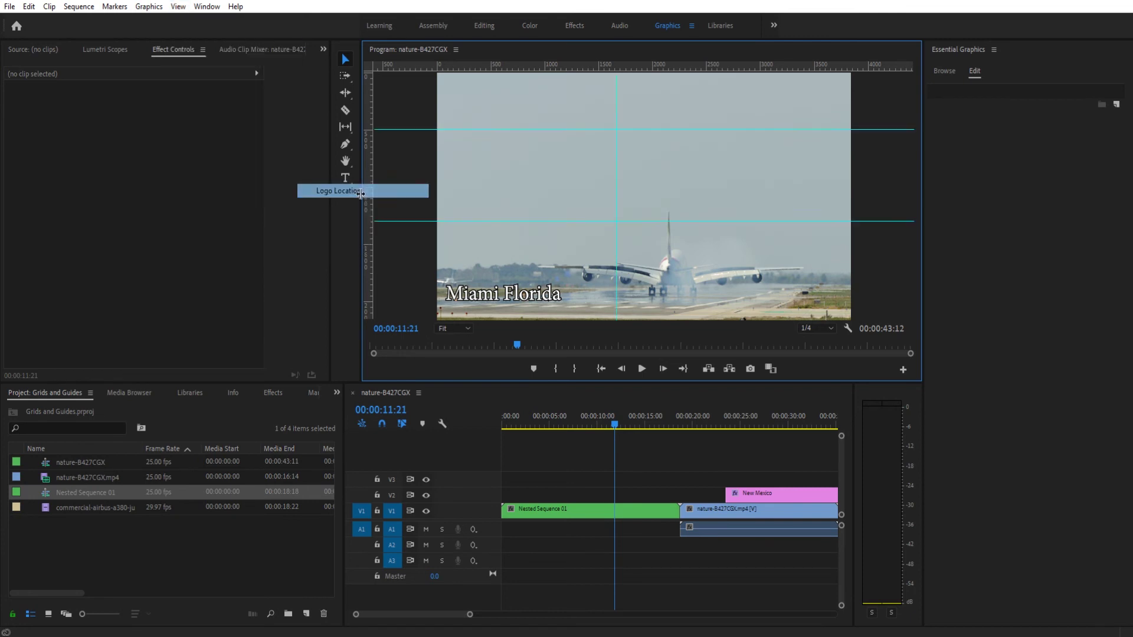
Switch the guides to the Lower-Third TV Show template.
click(178, 7)
mouse_move(227, 201)
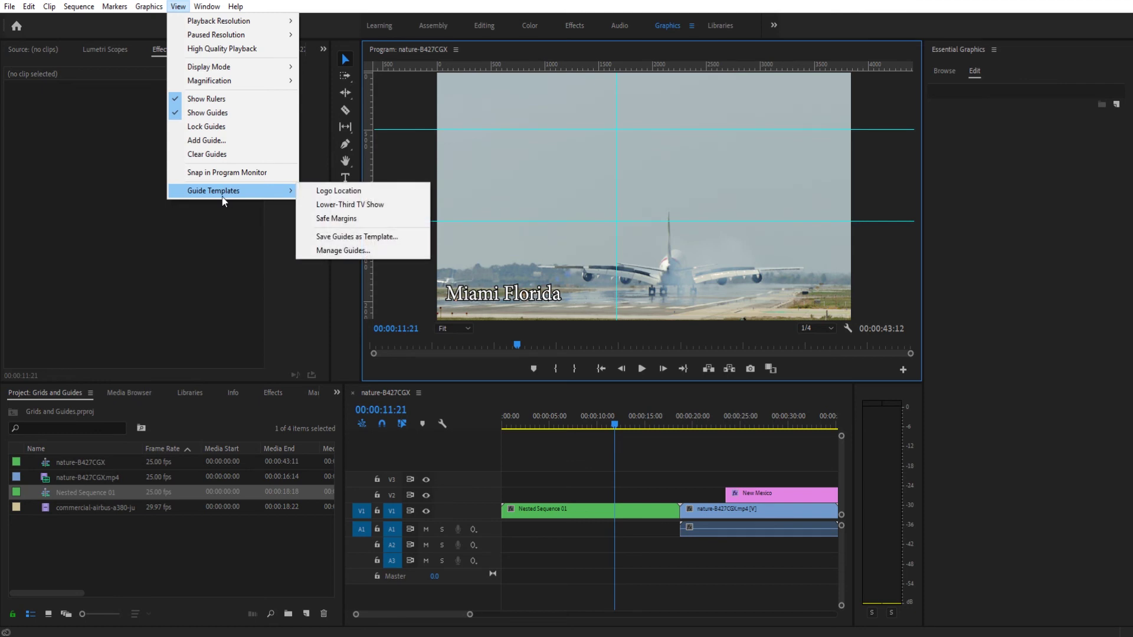
click(372, 205)
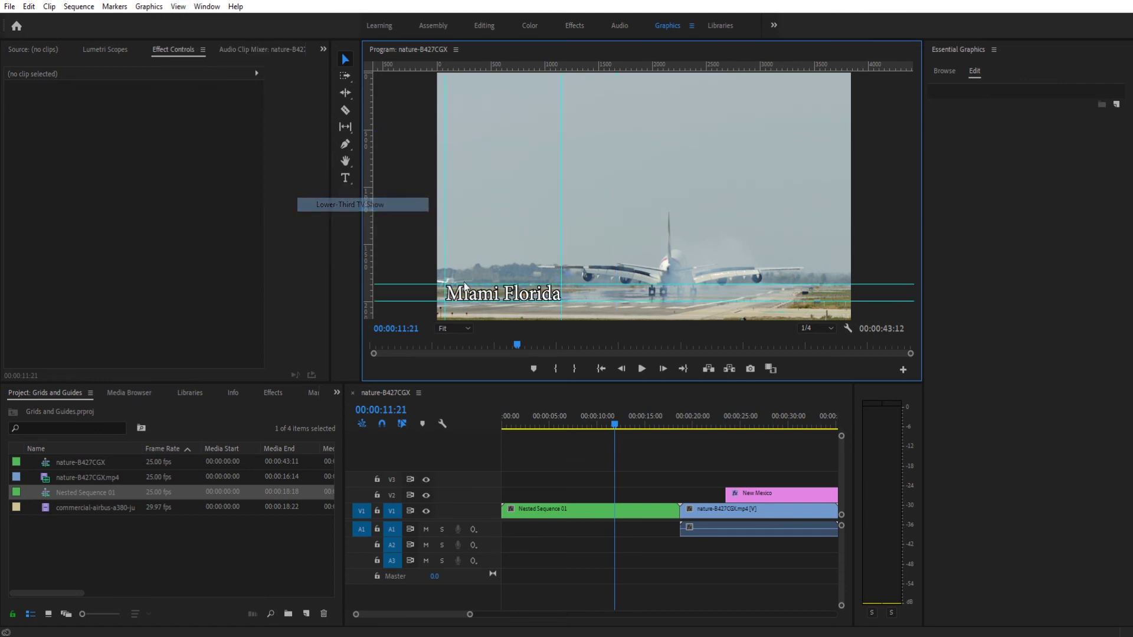
Apply the Safe Margins guide template to frame the video with margin lines.
click(178, 7)
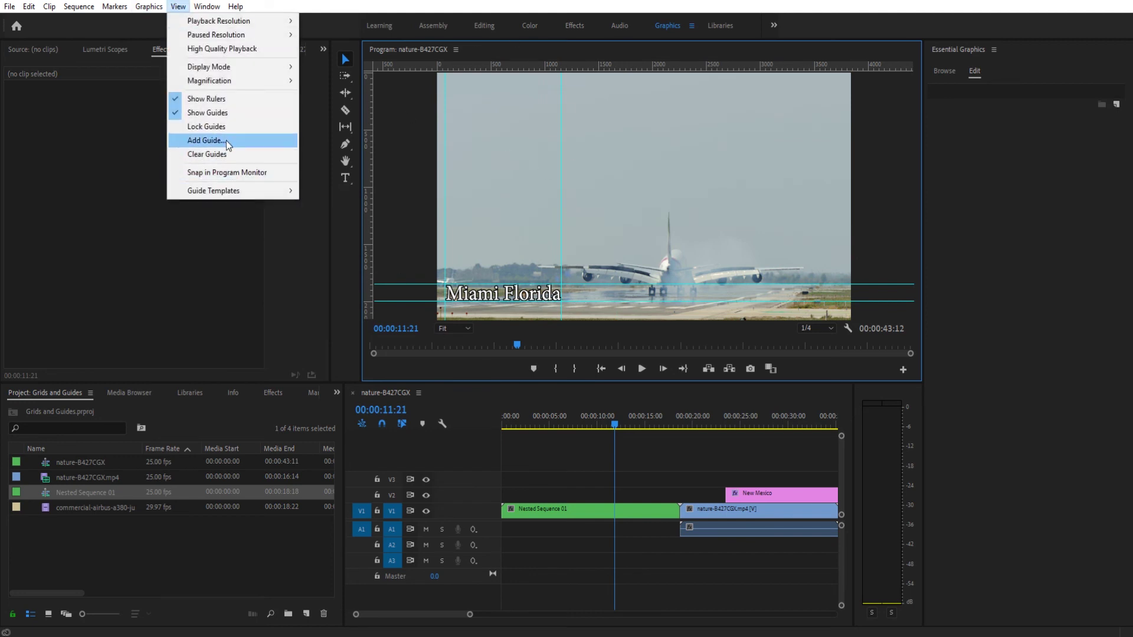
mouse_move(257, 191)
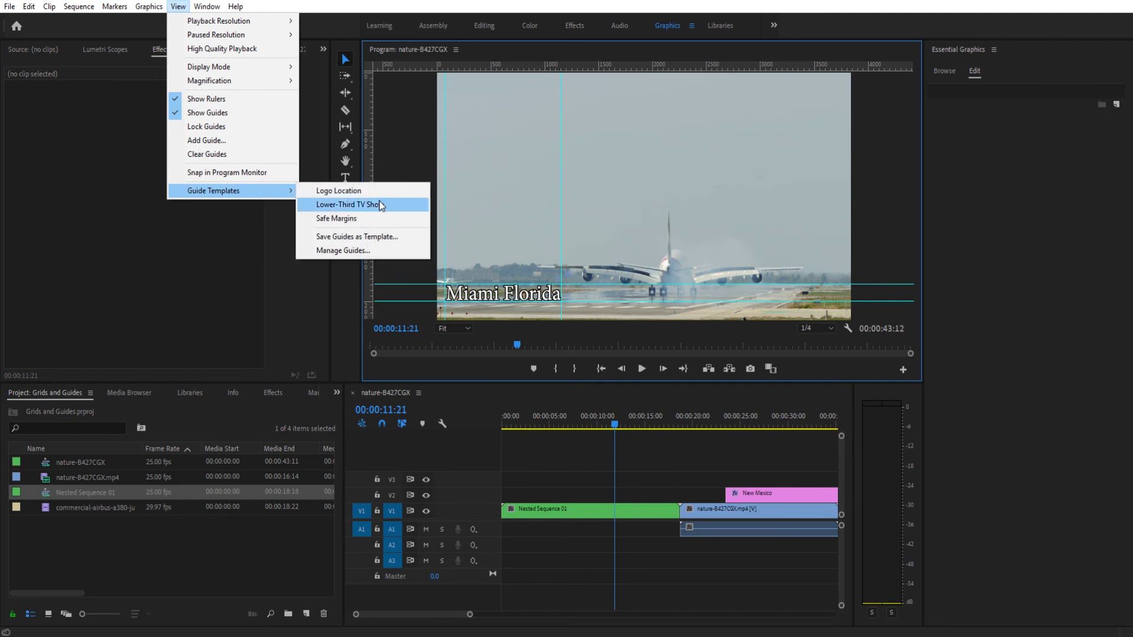
click(333, 220)
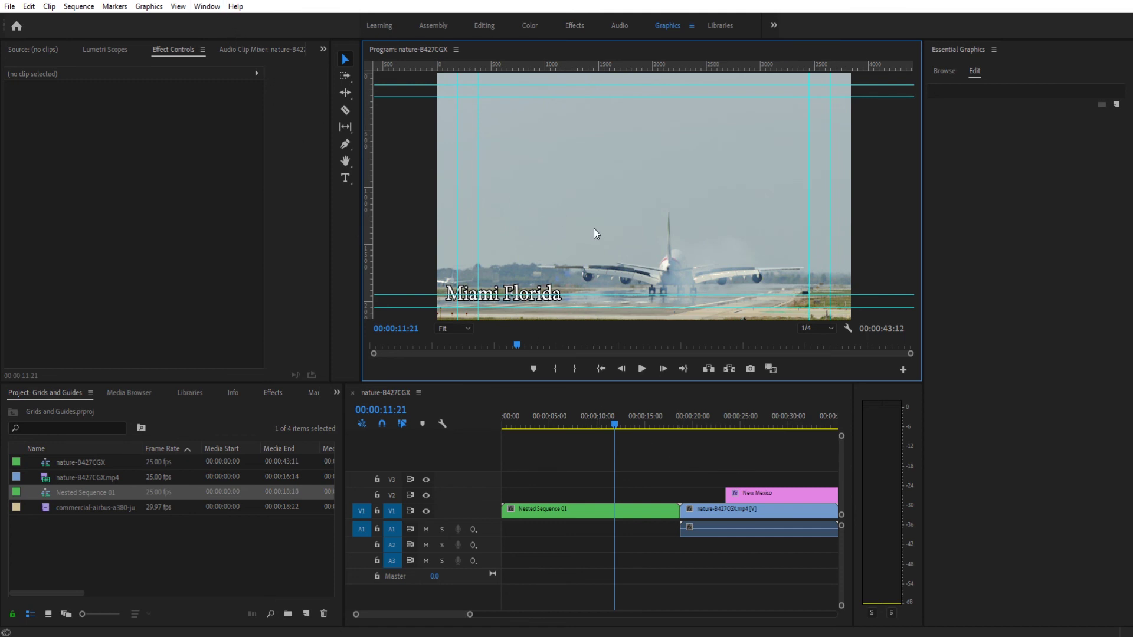
Save the project with Ctrl+S, keeping the Safe Margins guides over the airplane shot.
key(ctrl+s)
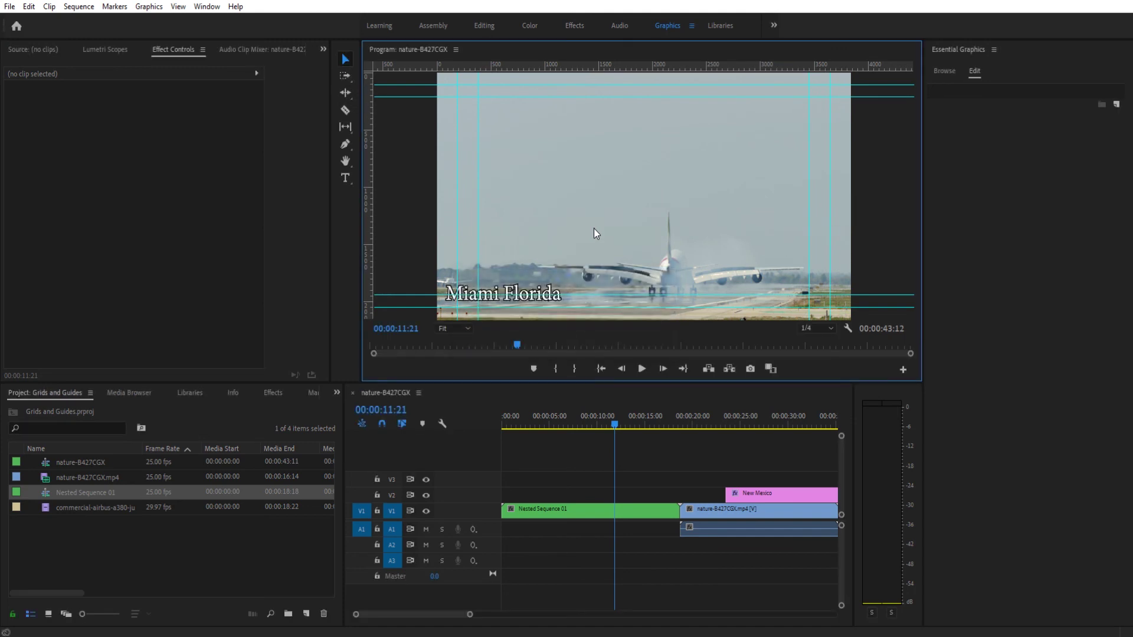